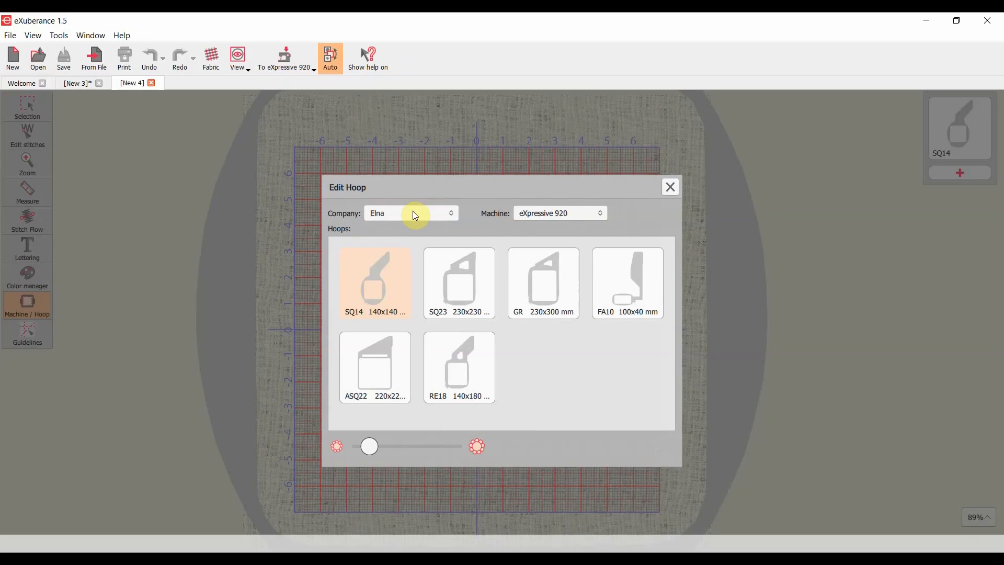
- Set the machine to the Elna eXpressive 830L and choose the SQ14b hoop
click(415, 216)
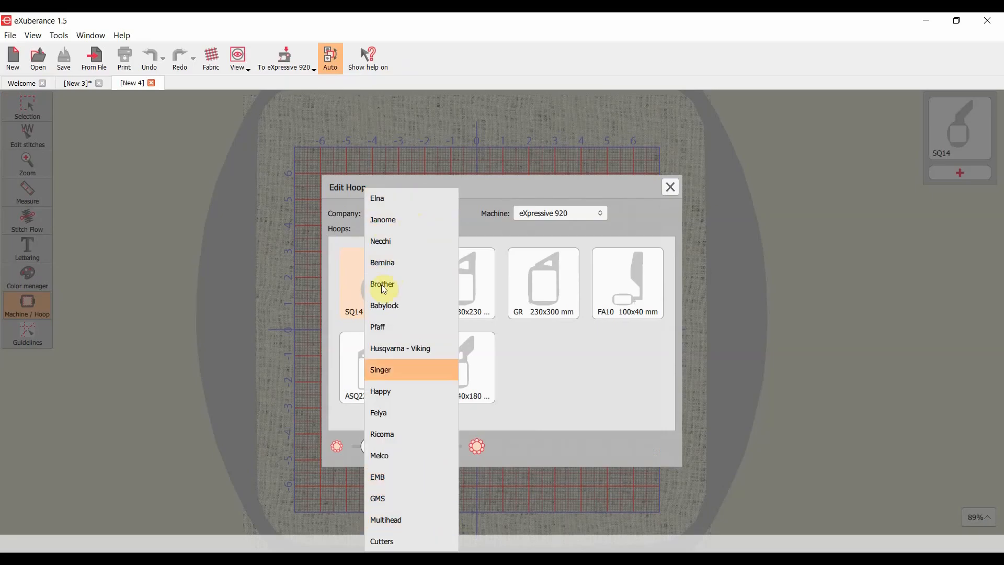
click(386, 201)
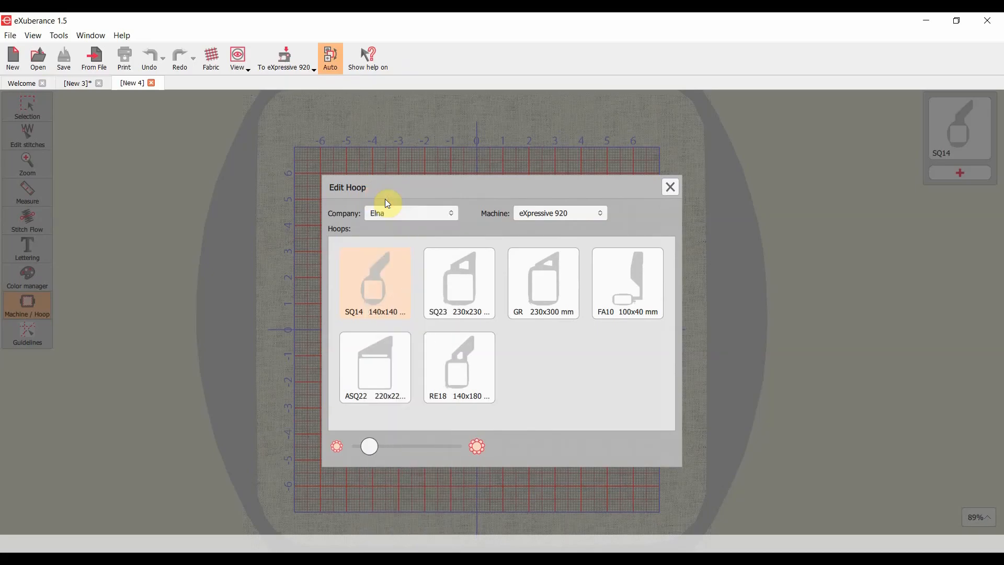
click(555, 218)
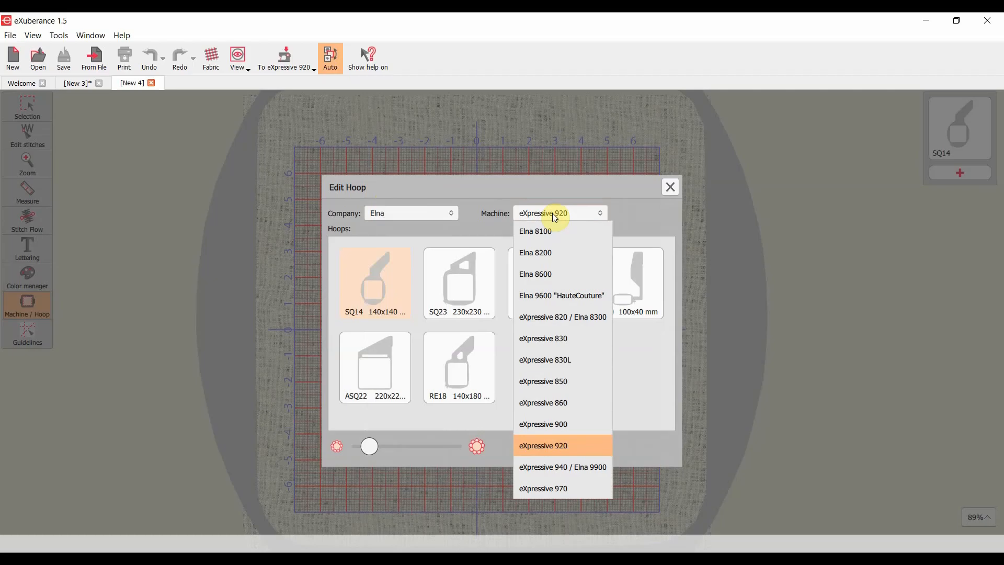
click(582, 368)
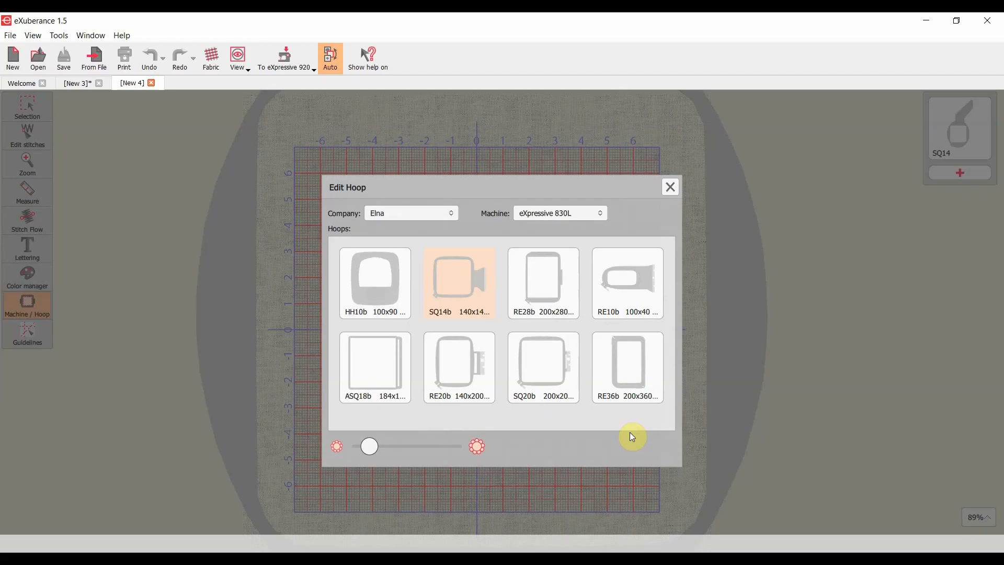
click(458, 285)
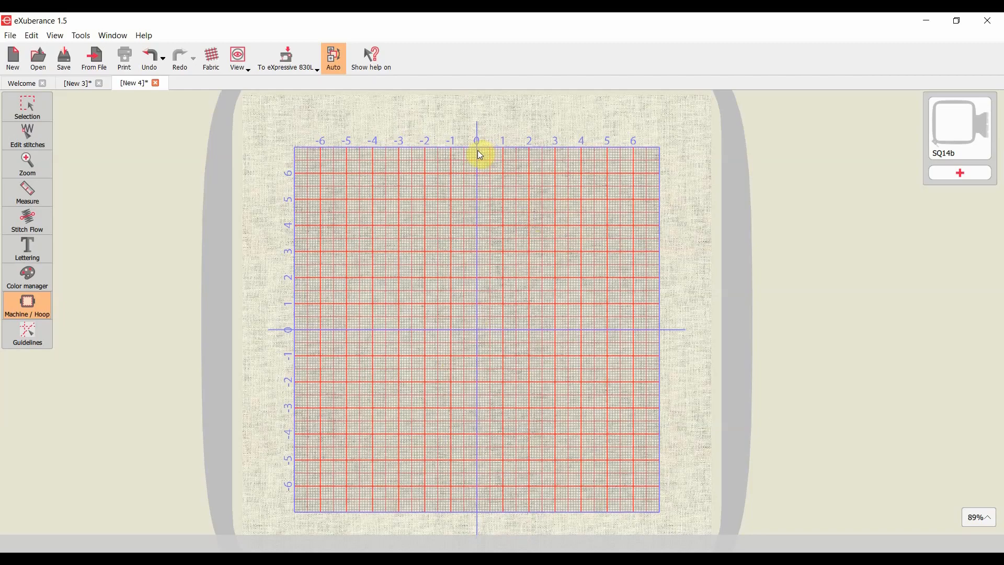
click(11, 116)
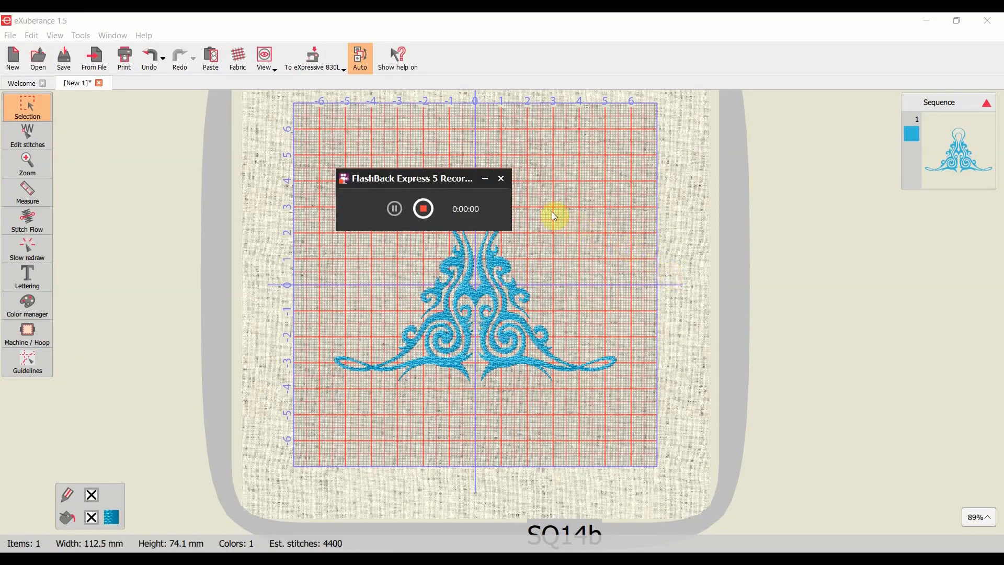
drag(417, 175, 739, 206)
drag(800, 215, 874, 233)
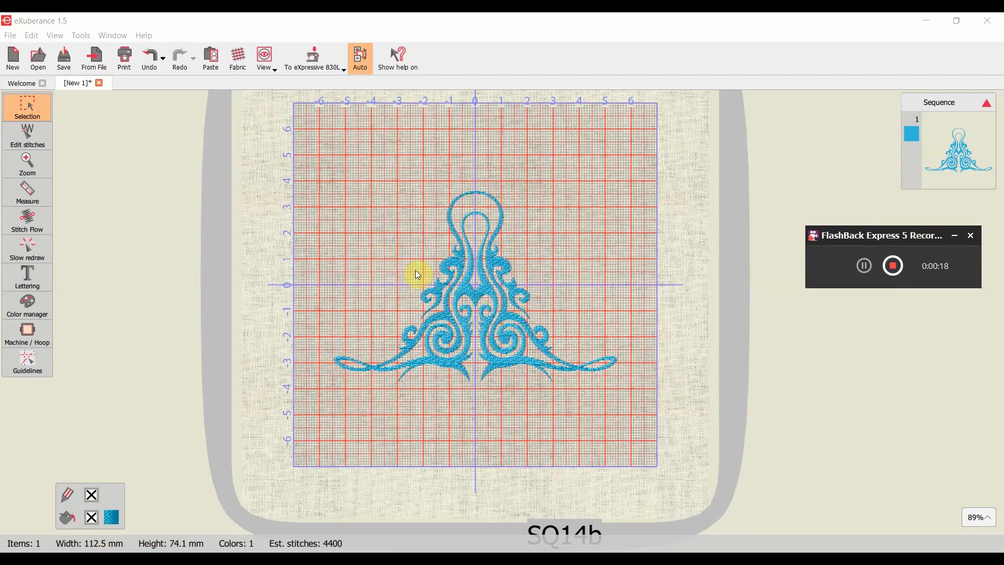
- Try rotating the blue ornament clockwise, undo the rotation and deselect the ornament
click(468, 288)
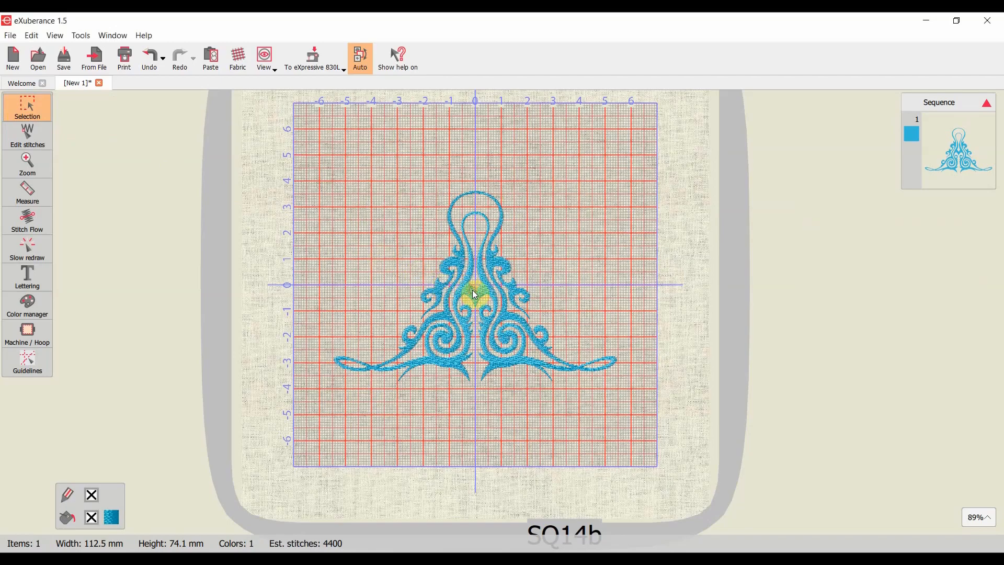
click(476, 296)
drag(448, 287, 637, 226)
click(150, 57)
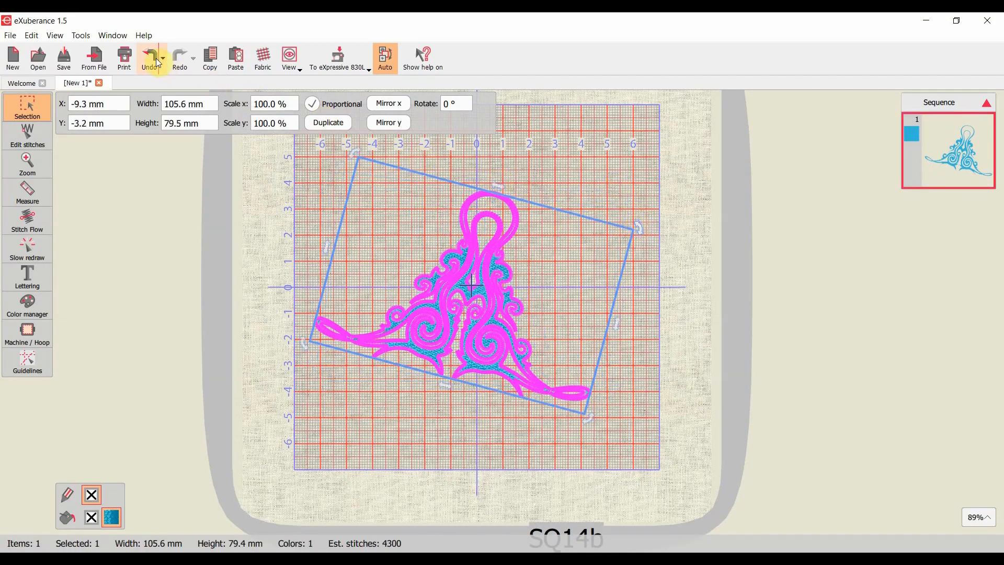
mouse_move(490, 279)
mouse_down()
mouse_move(516, 300)
mouse_move(490, 275)
mouse_up()
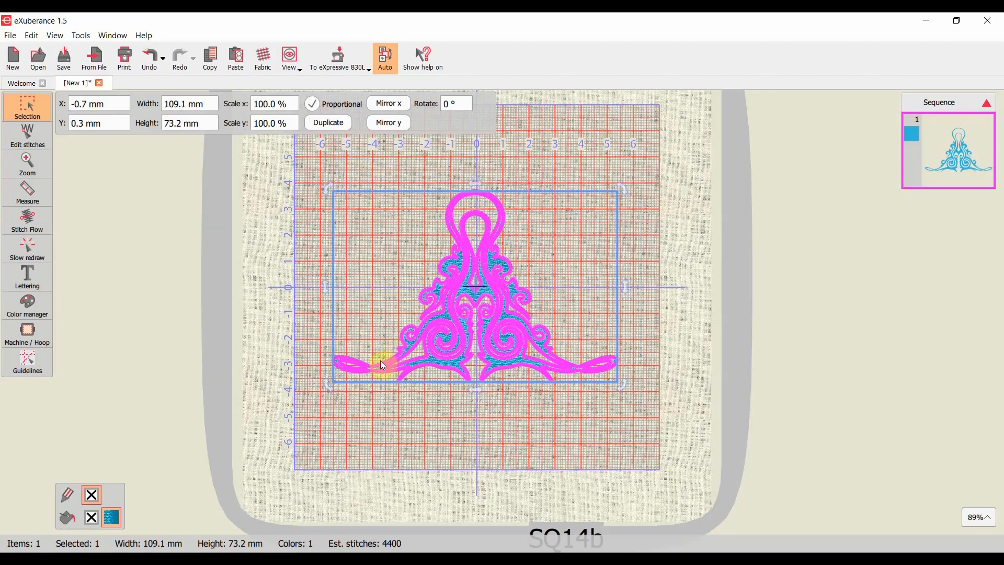
click(400, 389)
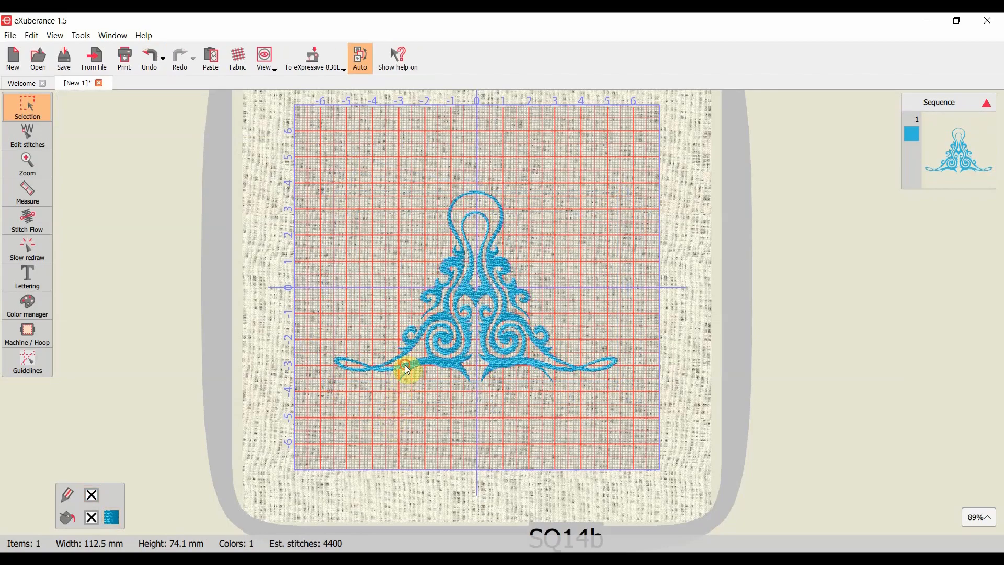
- Try enlarging the ornament proportionally to about 118.9 mm by 79.8 mm, and undo the resizing
click(406, 367)
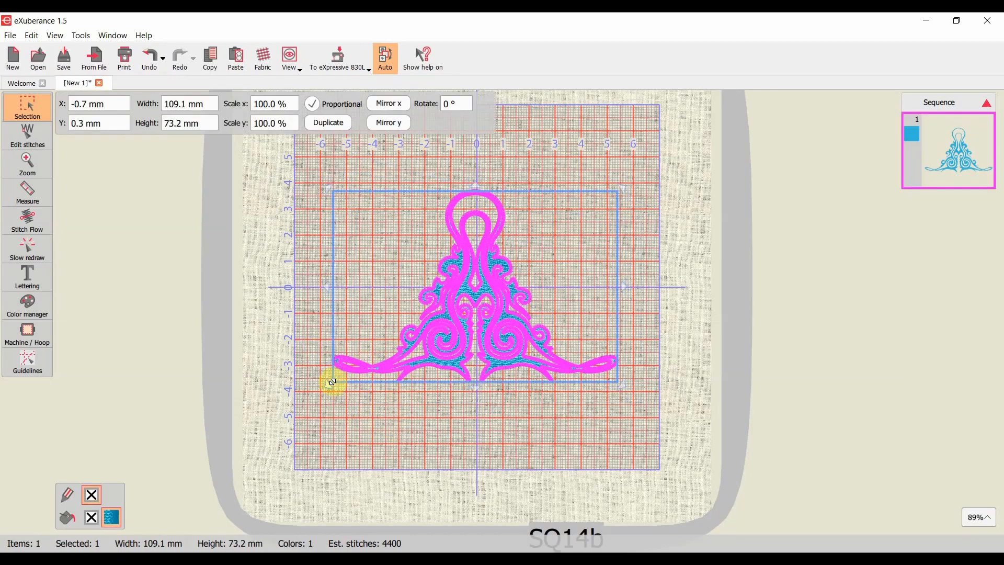
drag(333, 383, 307, 400)
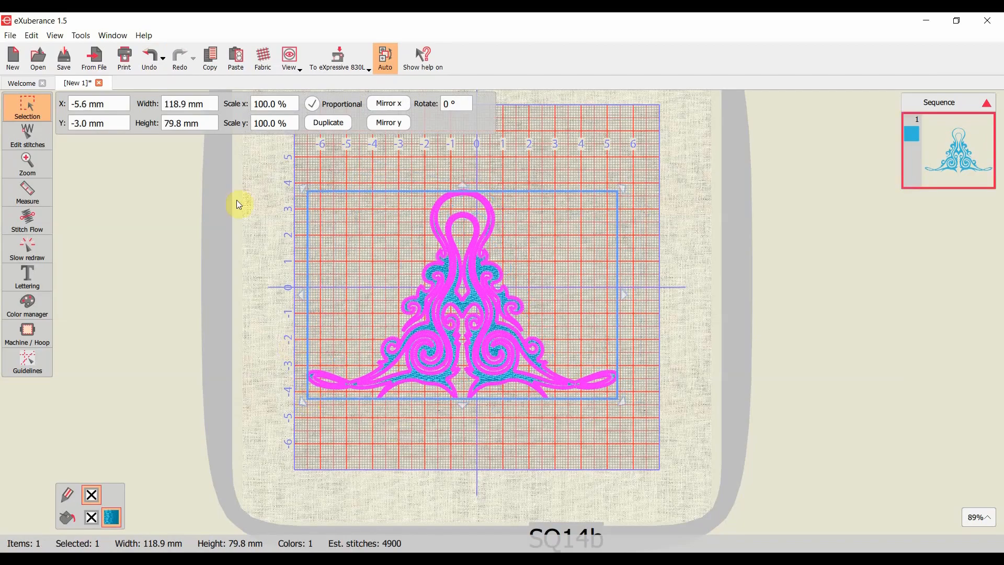
click(146, 51)
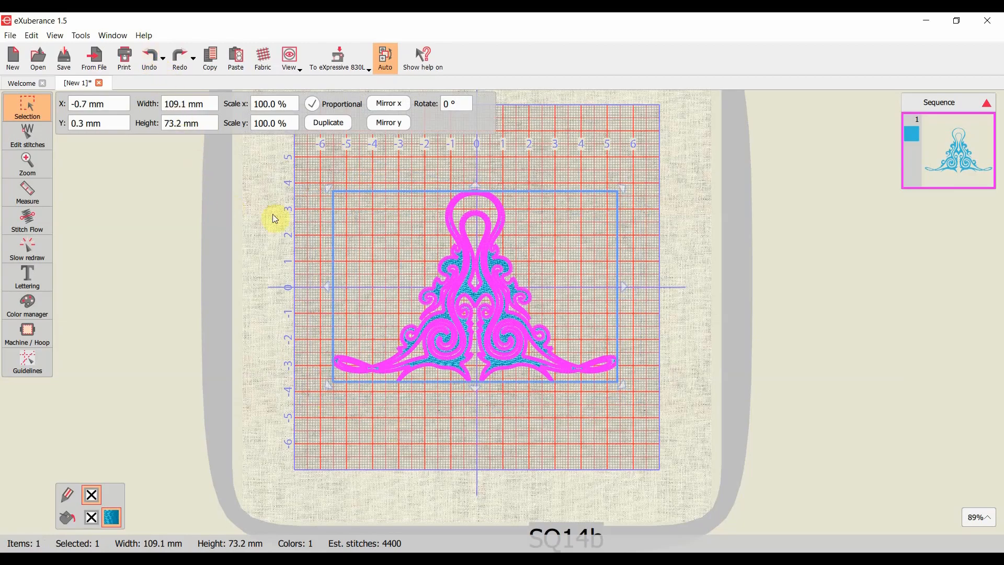
click(305, 189)
- Zoom to the design in stitch editing and go back to the previous zoom level
click(39, 131)
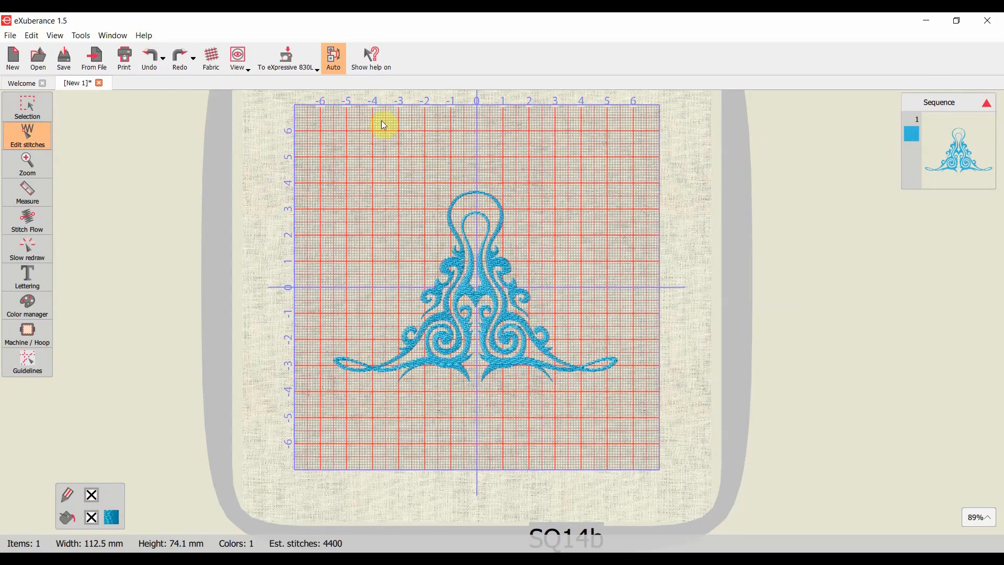
click(17, 161)
click(93, 195)
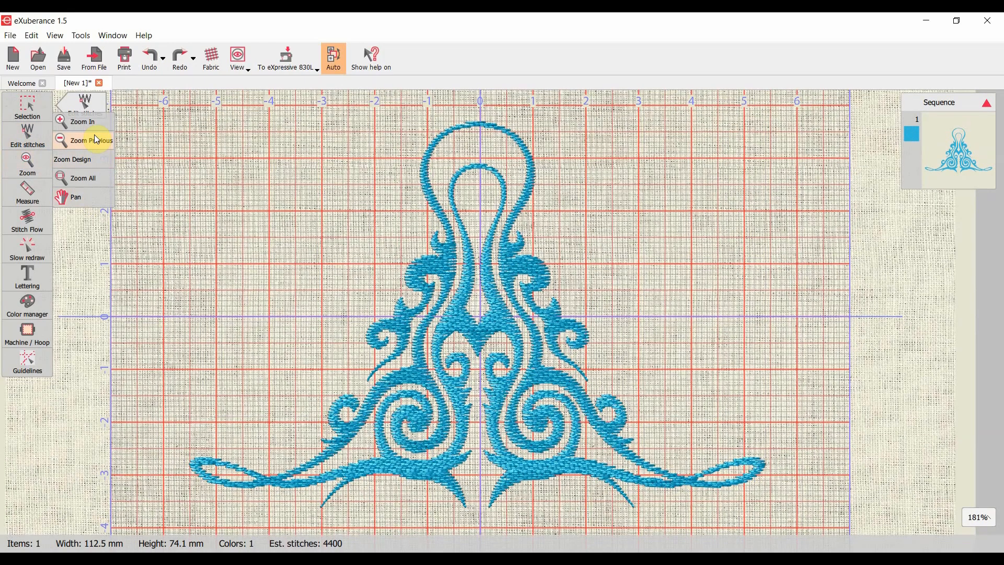
click(96, 139)
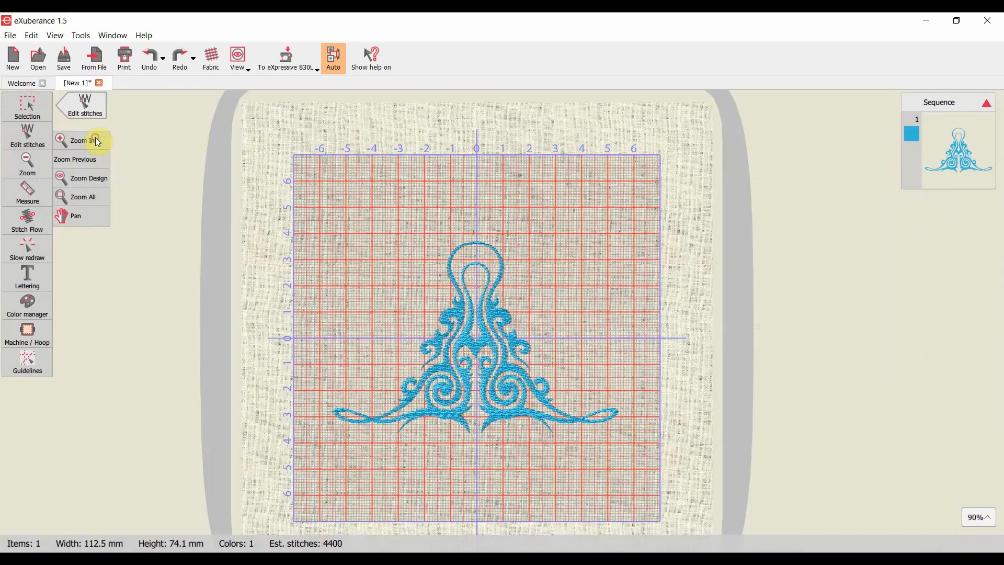
click(95, 139)
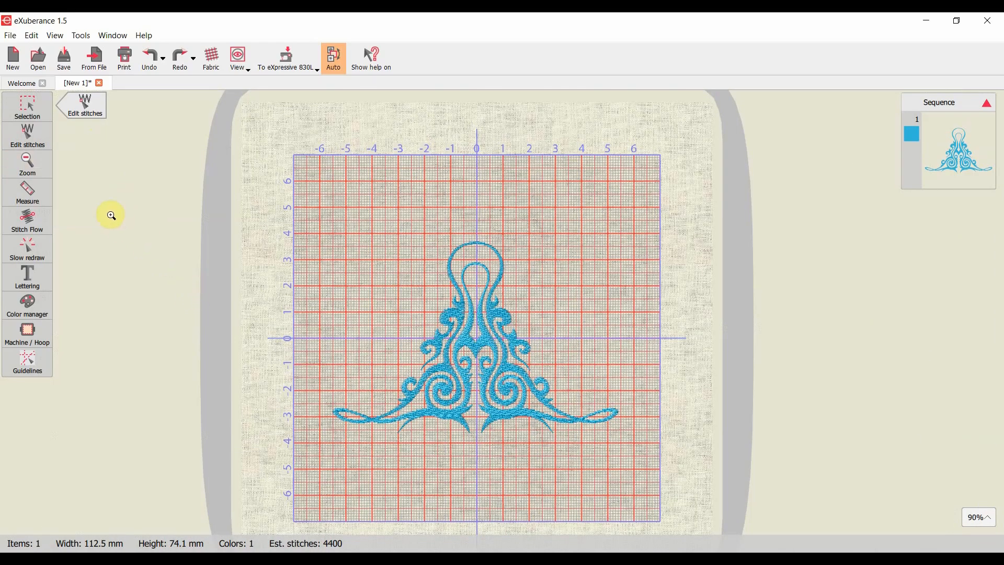
- Measure the ornament's overall width, its height, the width across its middle, and a diagonal from its lower-left tip to the top loop
click(38, 193)
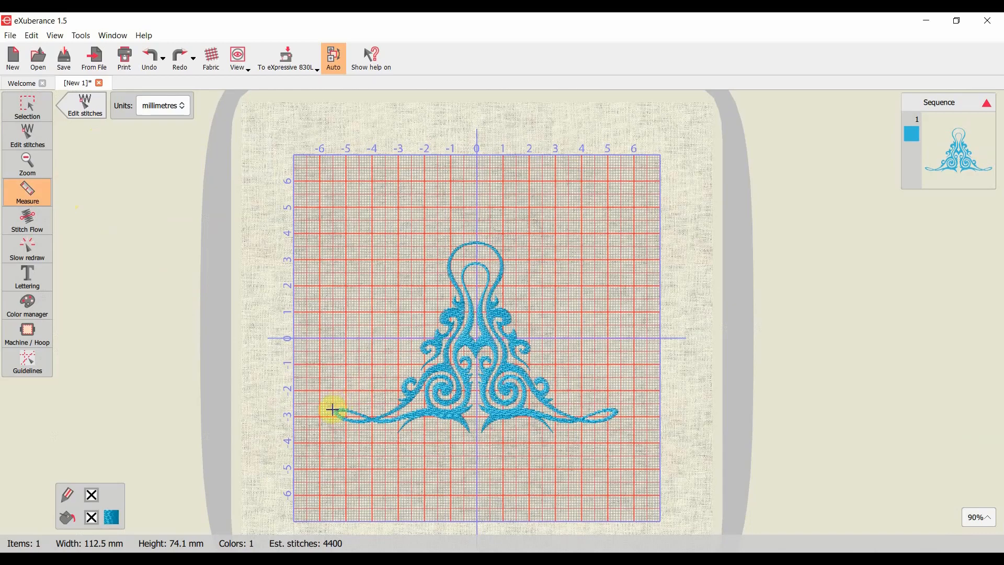
drag(334, 411, 617, 411)
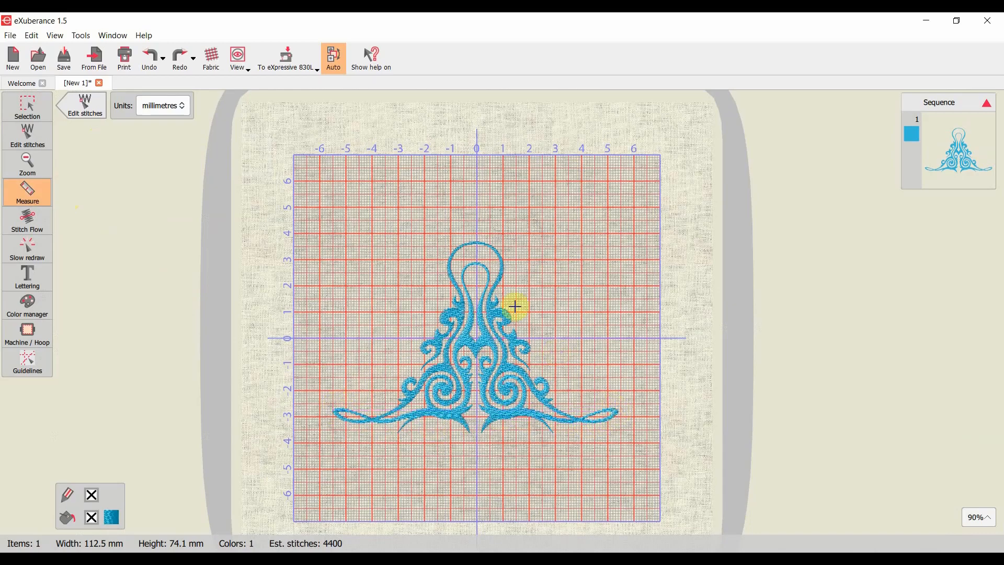
drag(476, 239, 477, 433)
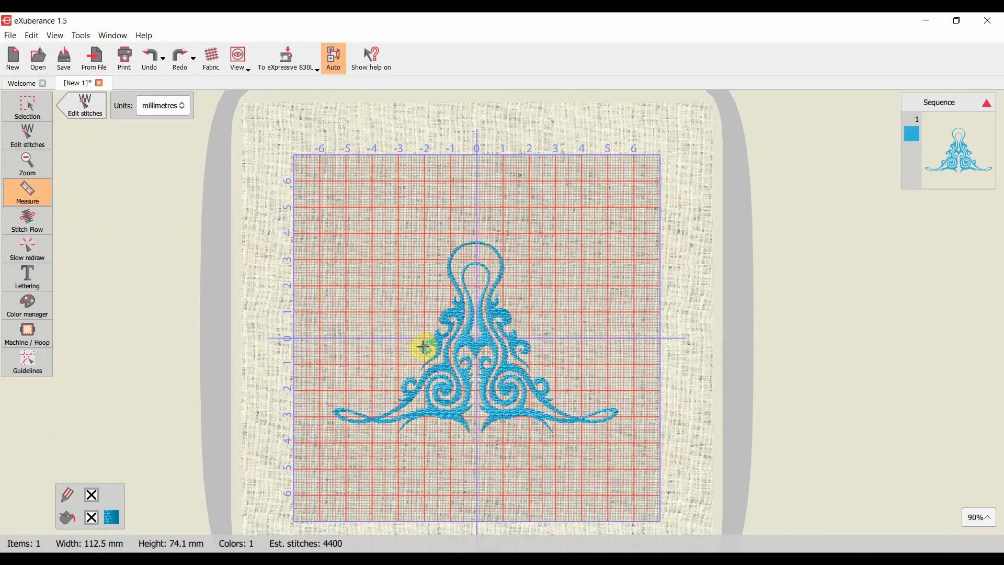
drag(419, 345, 528, 349)
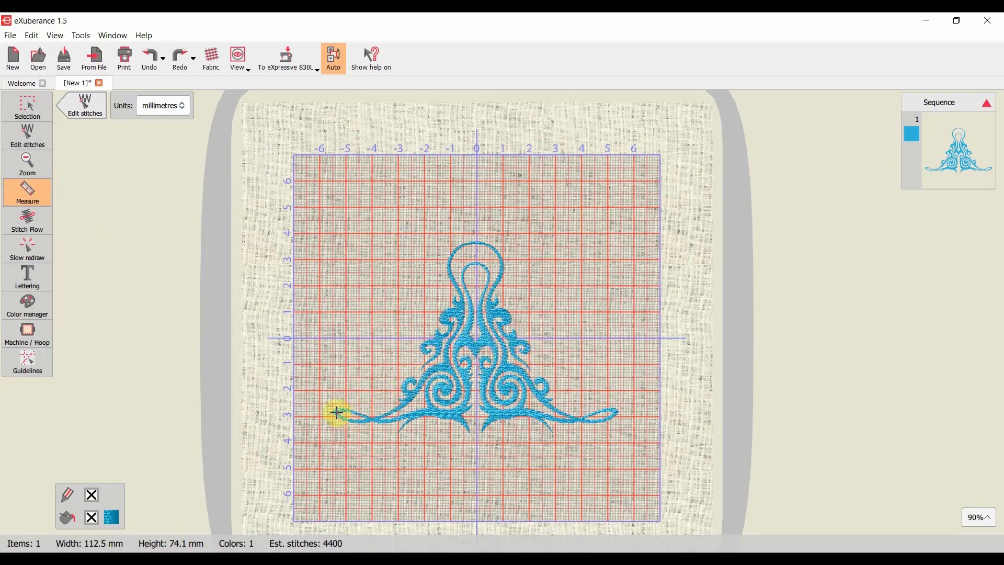
drag(336, 415, 498, 248)
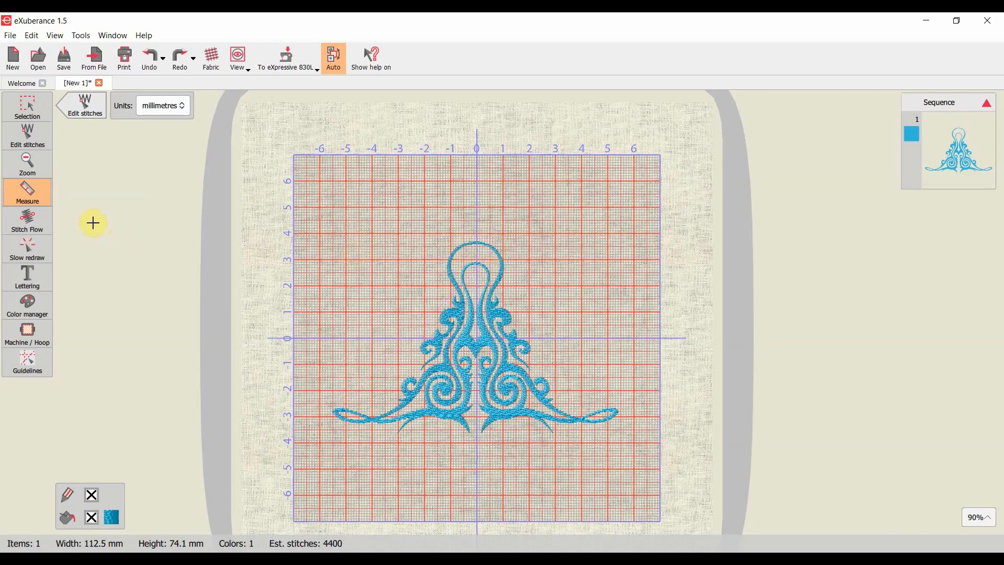
- Try drawing Stitch Flow directions across the centre of the ornament, and undo them
click(34, 220)
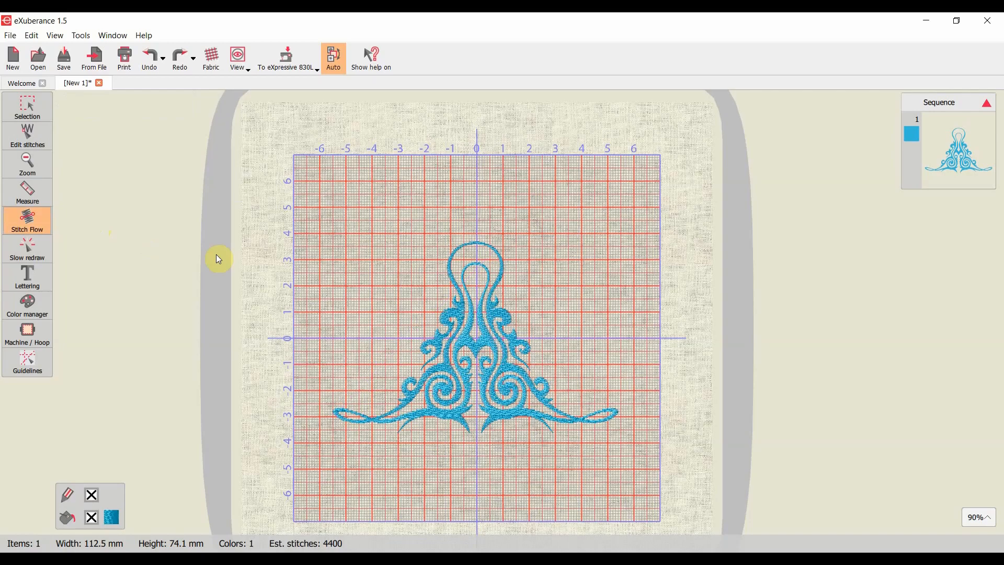
click(468, 329)
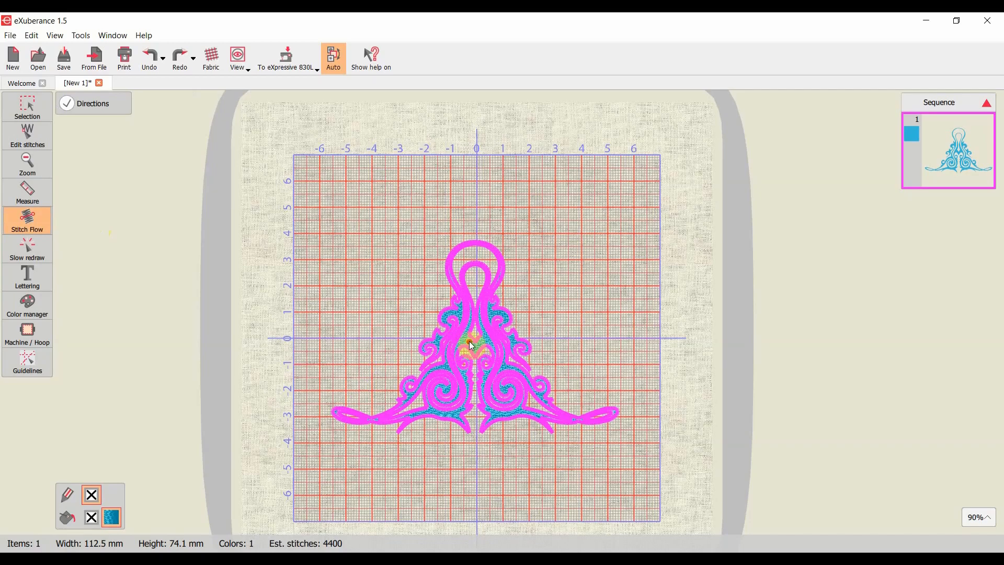
drag(460, 337, 476, 351)
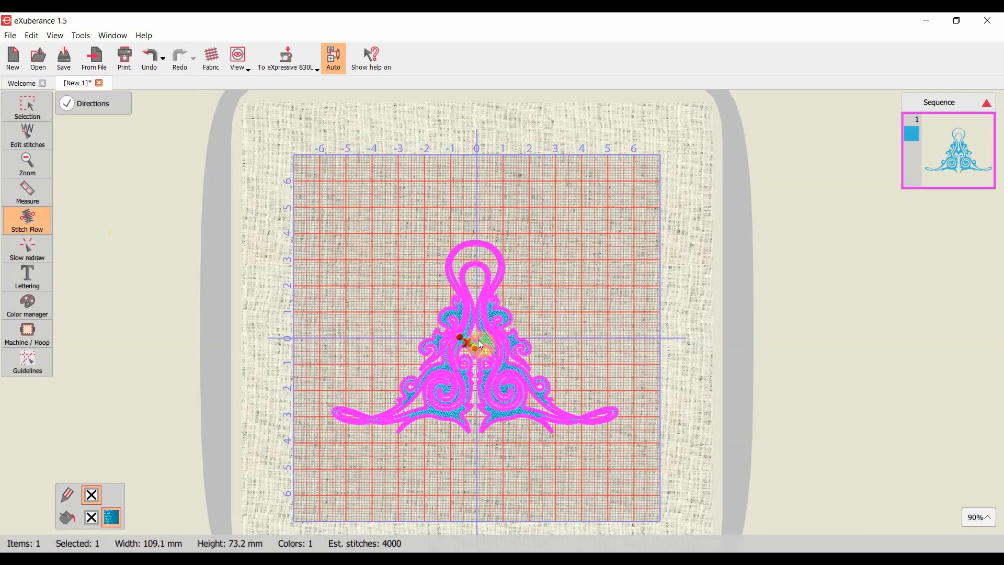
drag(483, 339, 488, 347)
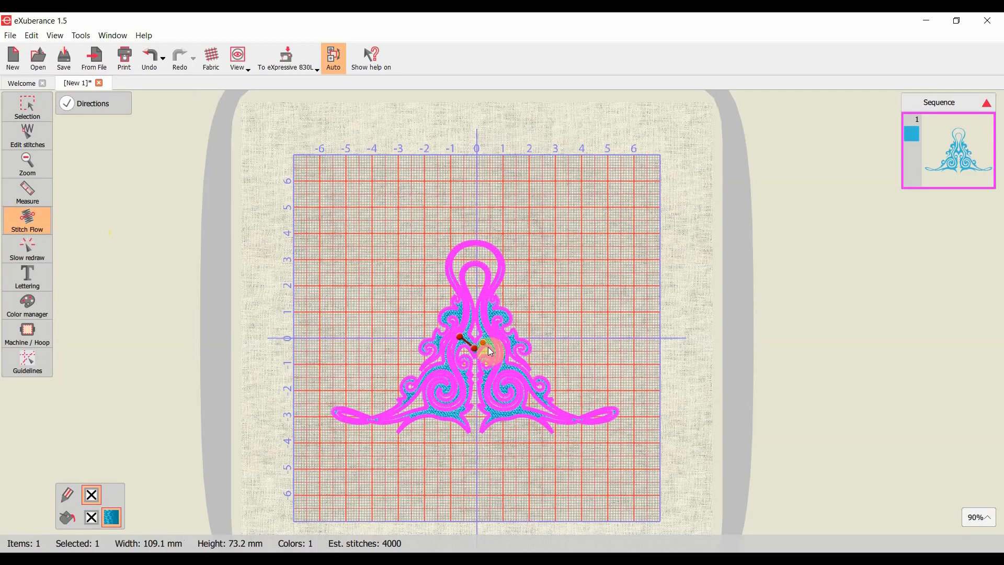
click(151, 58)
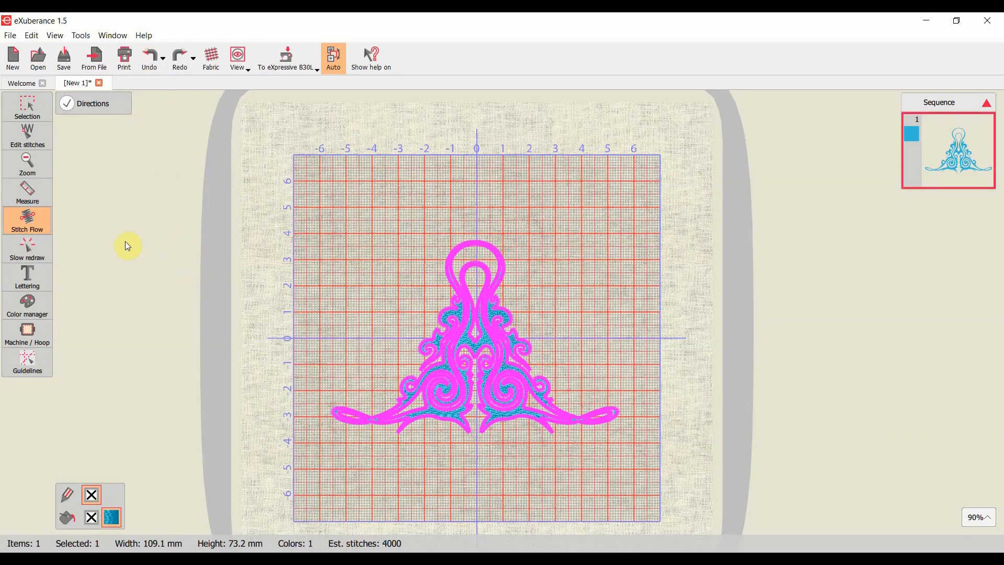
- Play the Slow redraw simulation of the ornament and advance it to the last stitch
click(33, 253)
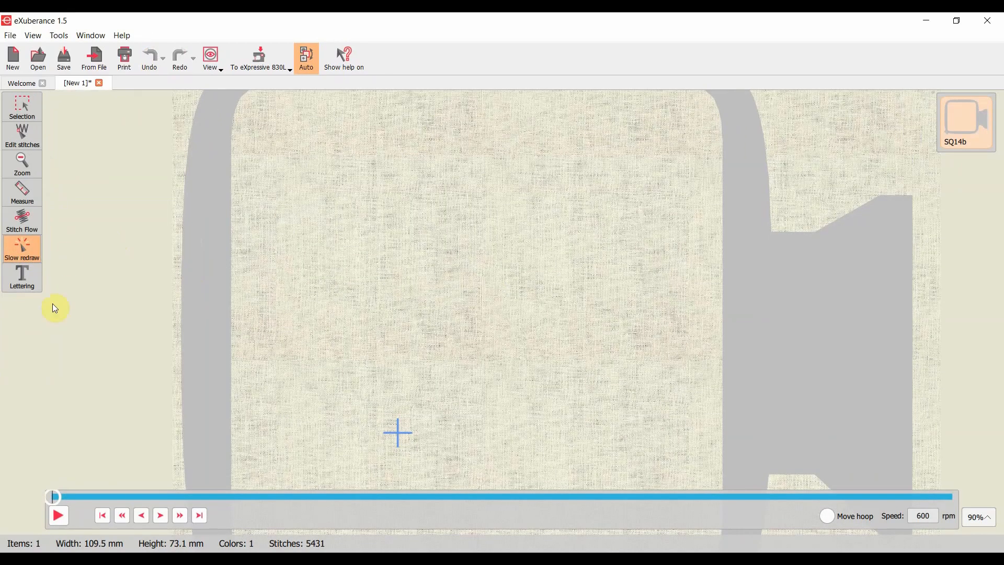
click(60, 519)
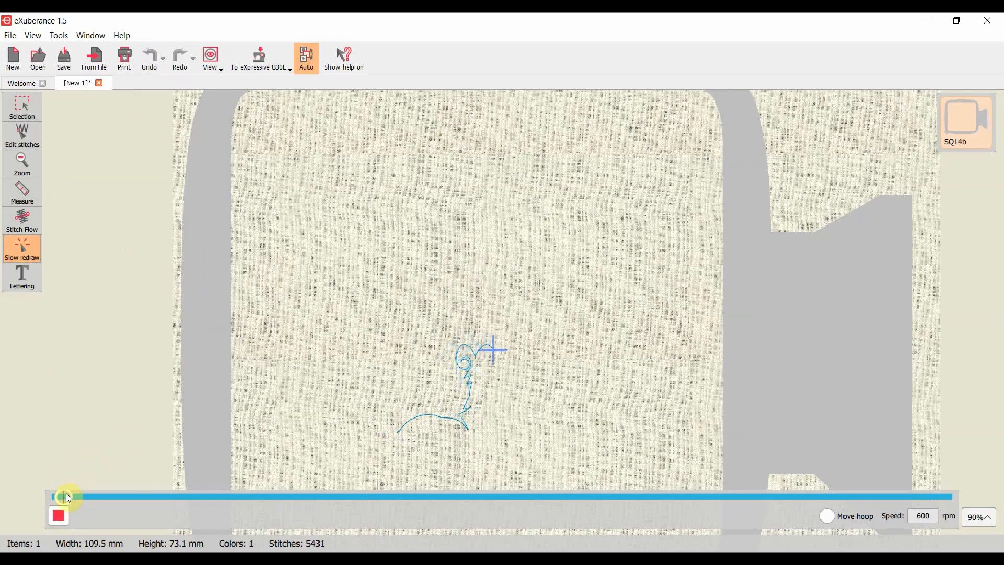
drag(68, 501, 968, 515)
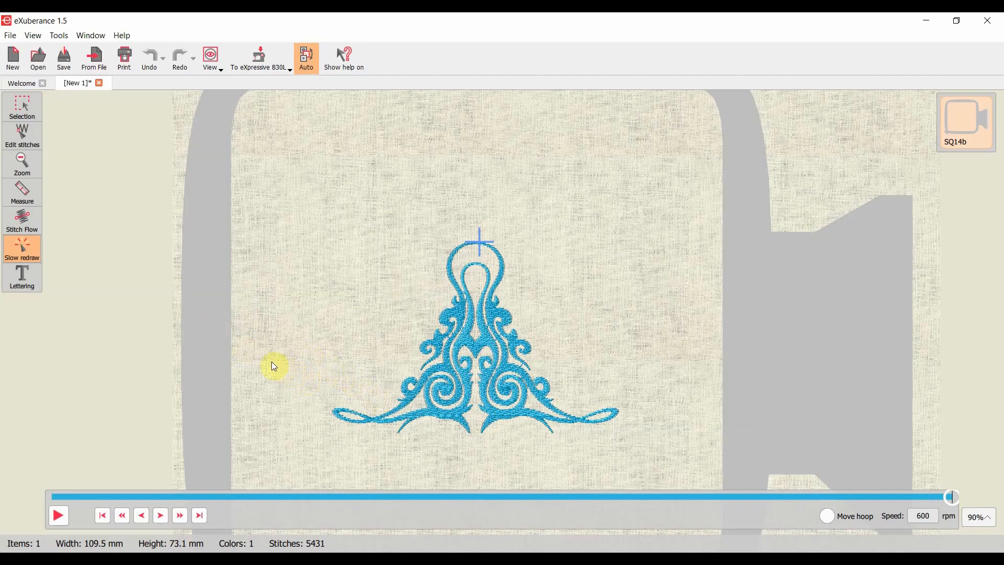
- Add the lettering "HI" and reposition it beyond the ornament's upper right, with its baseline turned nearly vertical
click(30, 280)
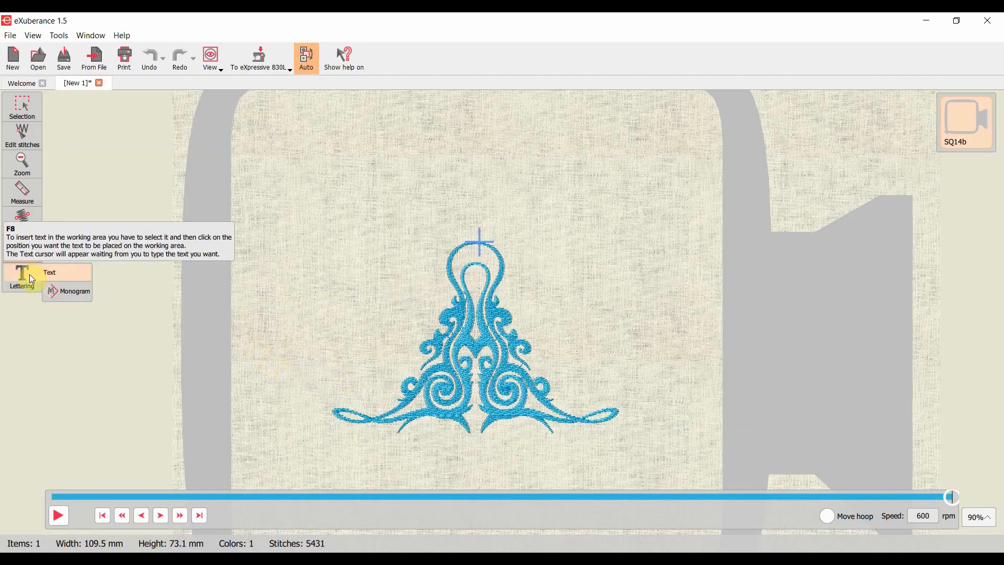
click(52, 273)
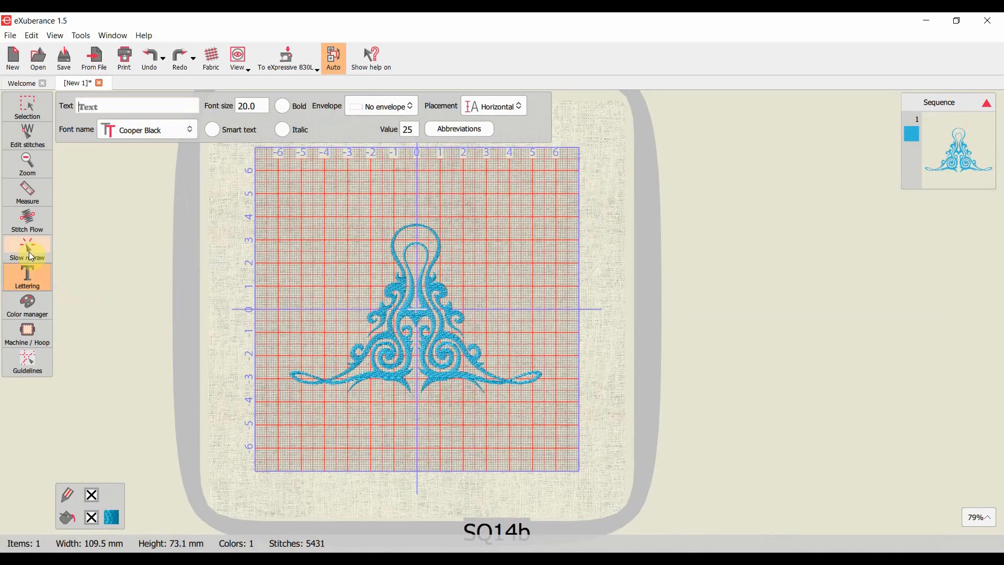
click(30, 251)
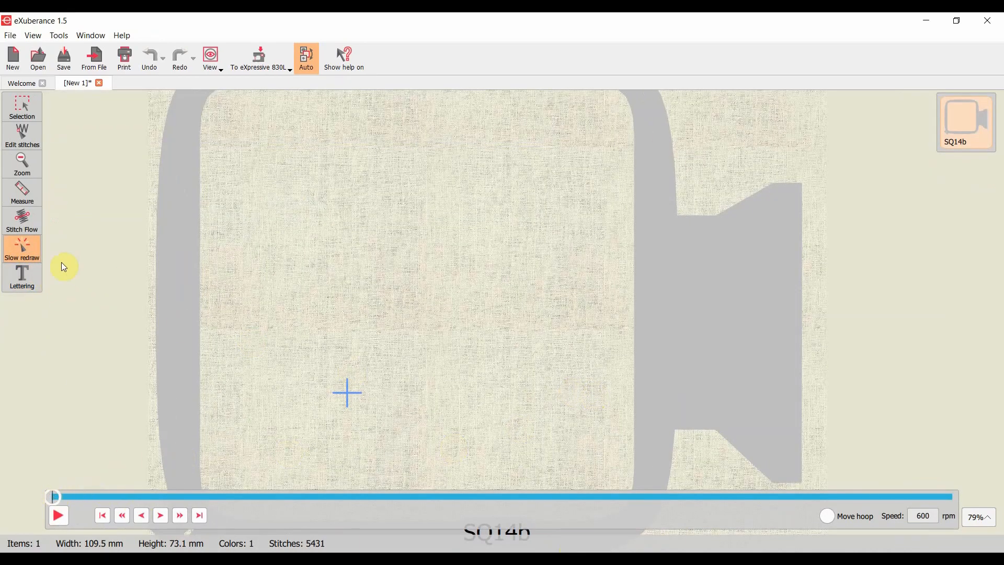
click(36, 276)
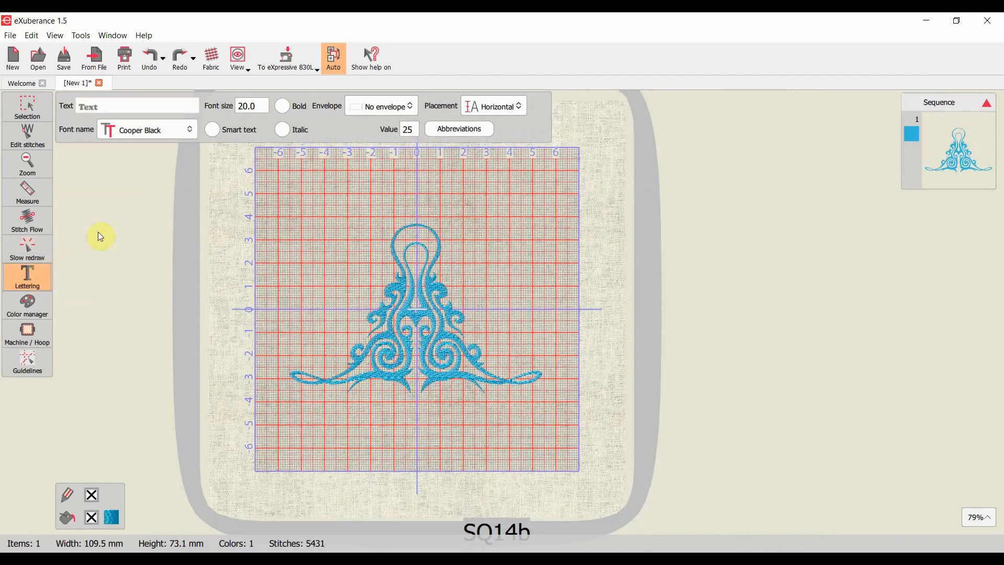
click(130, 106)
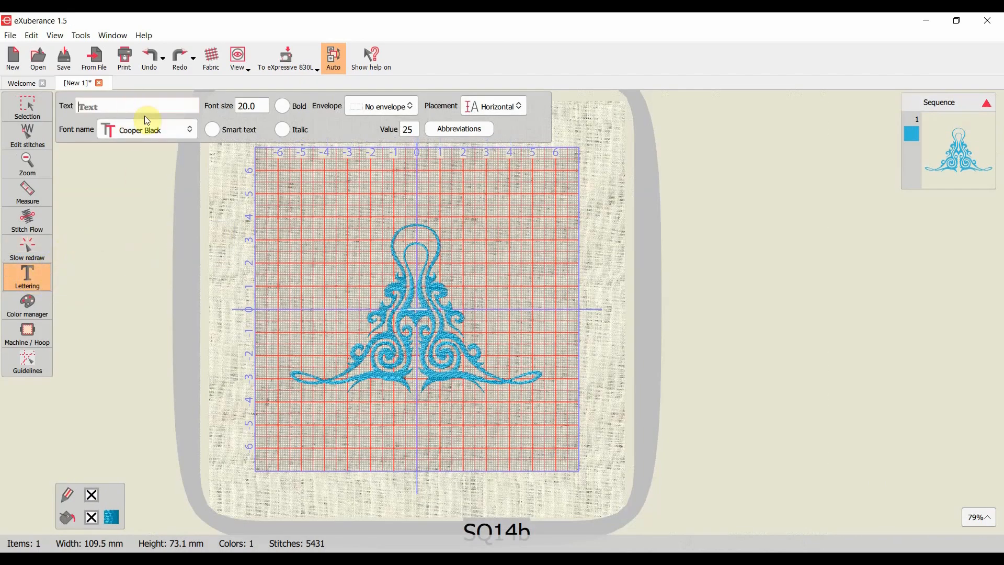
text(HI)
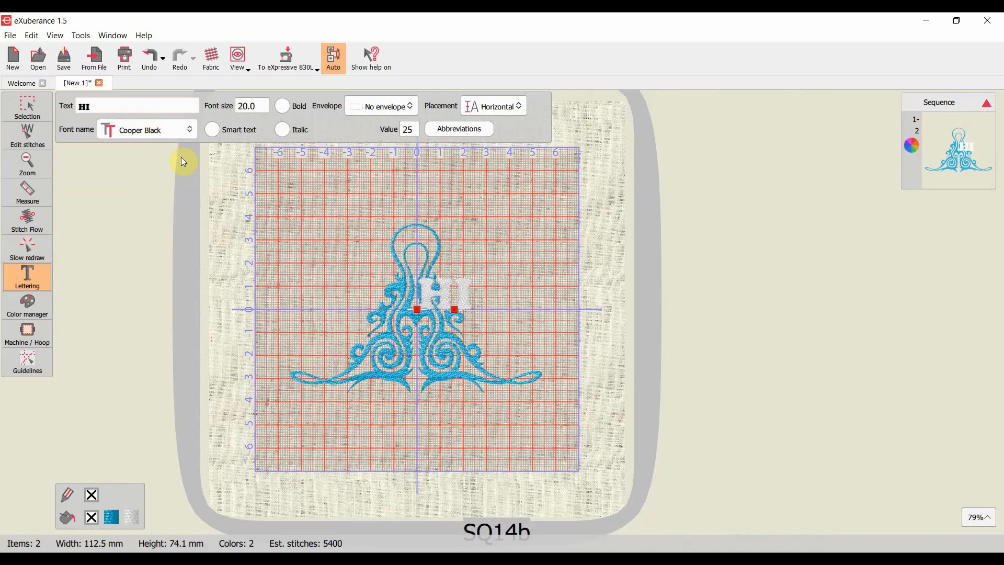
drag(448, 295, 469, 225)
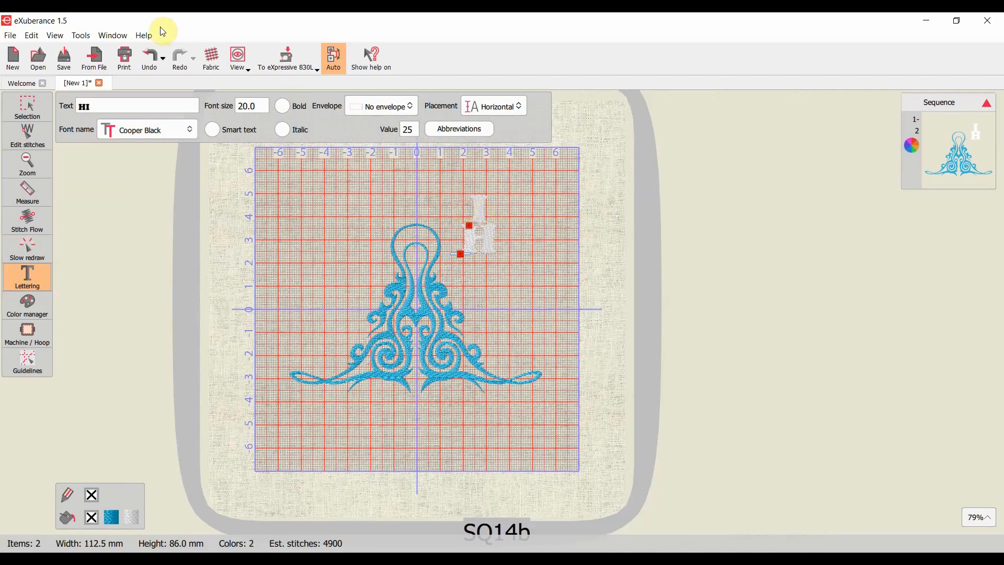
- Undo the lettering edits until the "HI" text is removed from the design
click(150, 59)
click(151, 61)
click(150, 60)
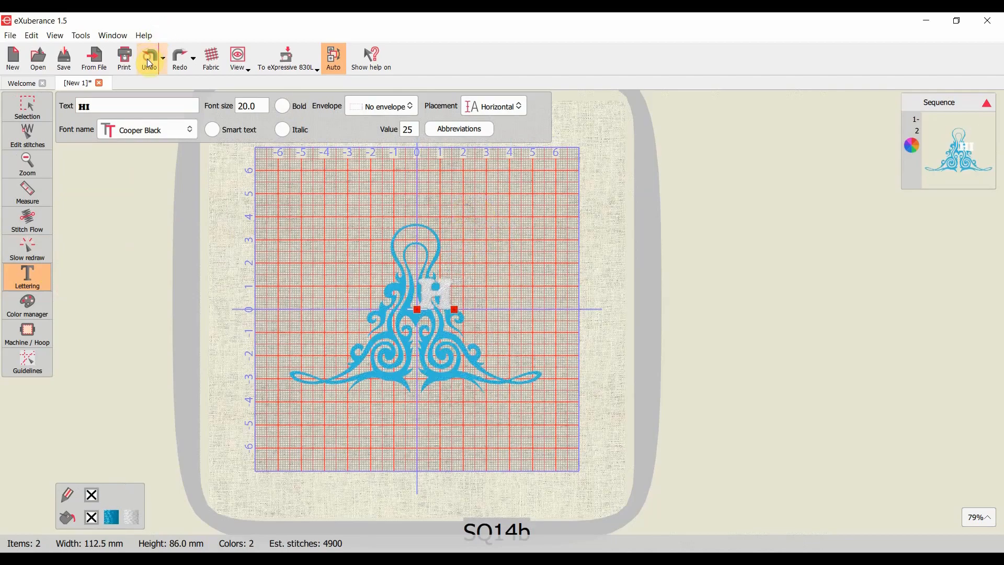
click(150, 60)
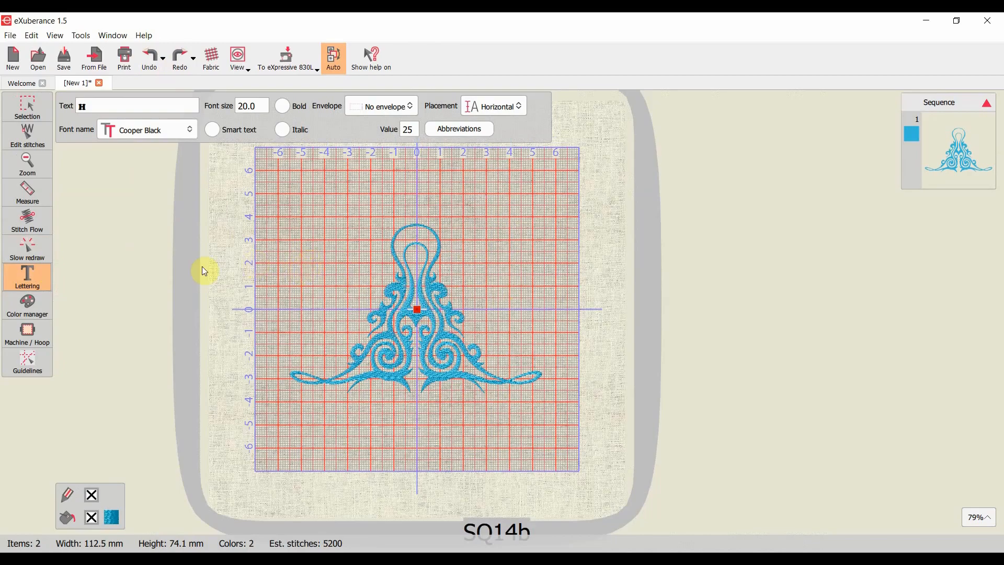
- Switch the thread color palette to RGB and recolor the ornament a full-brightness orange-red
click(39, 302)
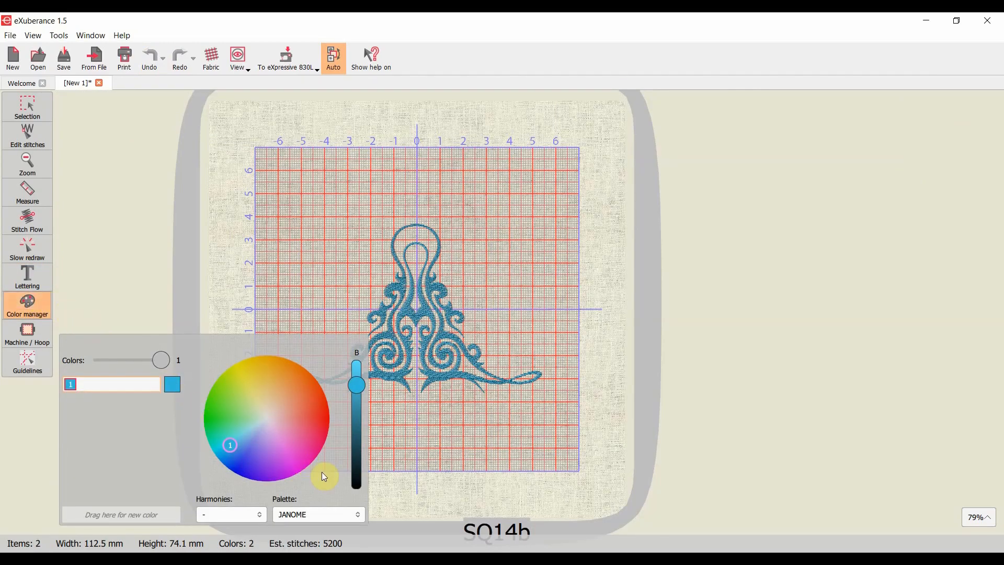
click(315, 514)
click(252, 149)
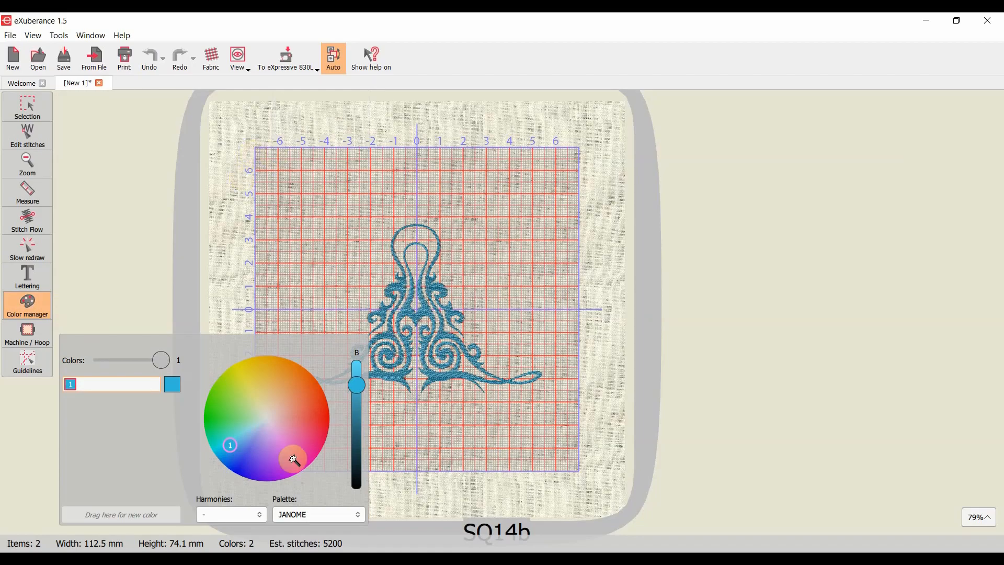
click(333, 518)
click(340, 103)
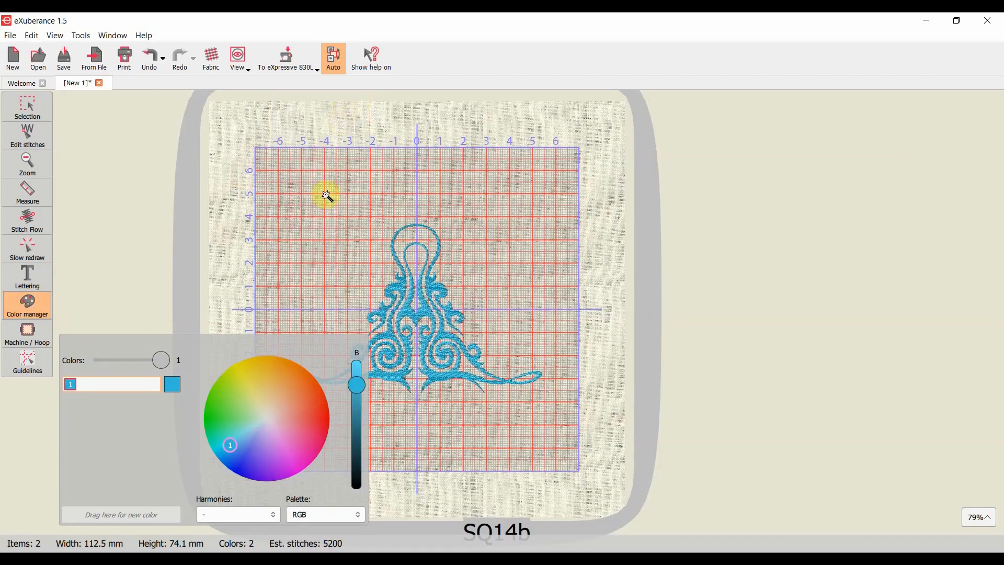
mouse_move(231, 447)
mouse_down()
mouse_move(225, 417)
mouse_move(235, 416)
mouse_move(260, 448)
mouse_move(301, 463)
mouse_move(284, 415)
mouse_move(314, 406)
mouse_move(309, 391)
mouse_move(319, 397)
mouse_up()
mouse_move(357, 386)
mouse_down()
mouse_move(360, 372)
mouse_move(357, 446)
mouse_move(366, 370)
mouse_up()
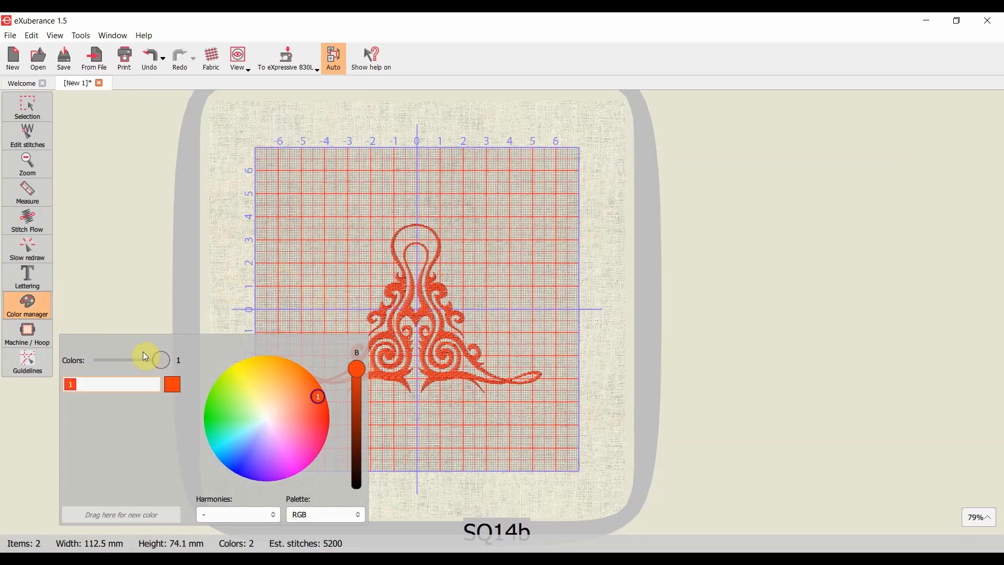
- Try placing a horizontal guideline through the hoop's centre and moving it down to Y -36.6 mm, and undo these changes
click(38, 339)
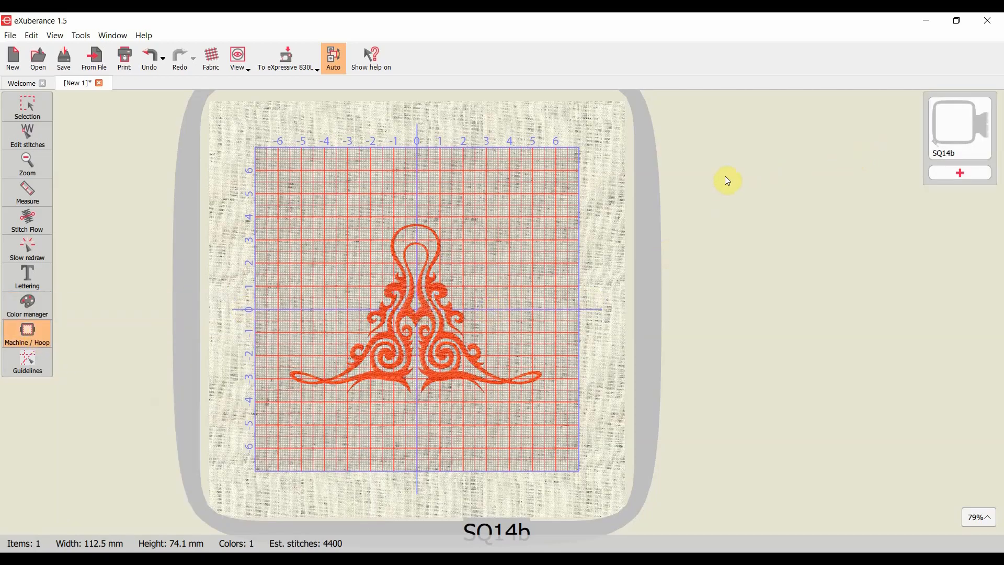
click(15, 374)
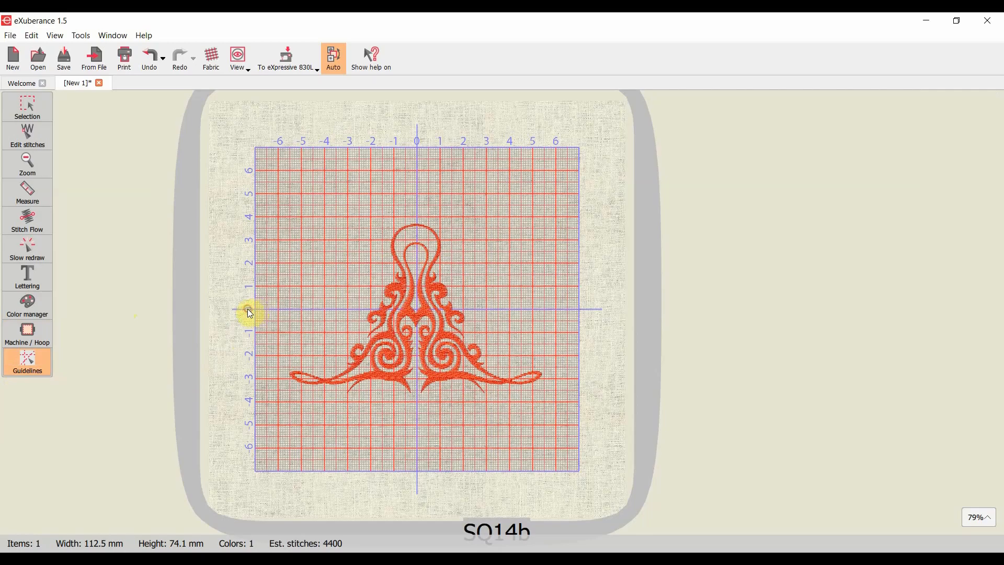
drag(224, 313, 379, 308)
drag(226, 310, 235, 396)
click(151, 57)
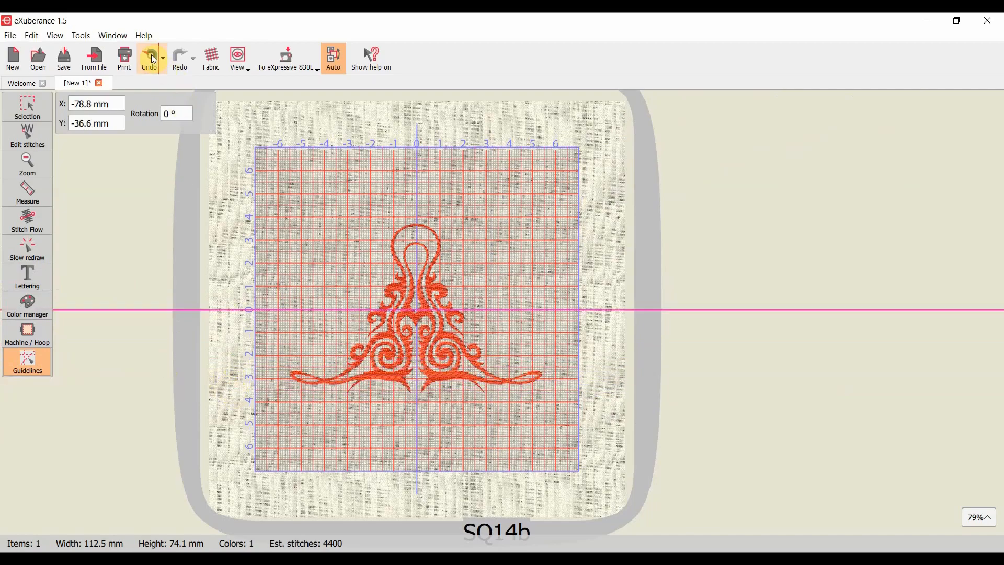
click(151, 58)
click(151, 58)
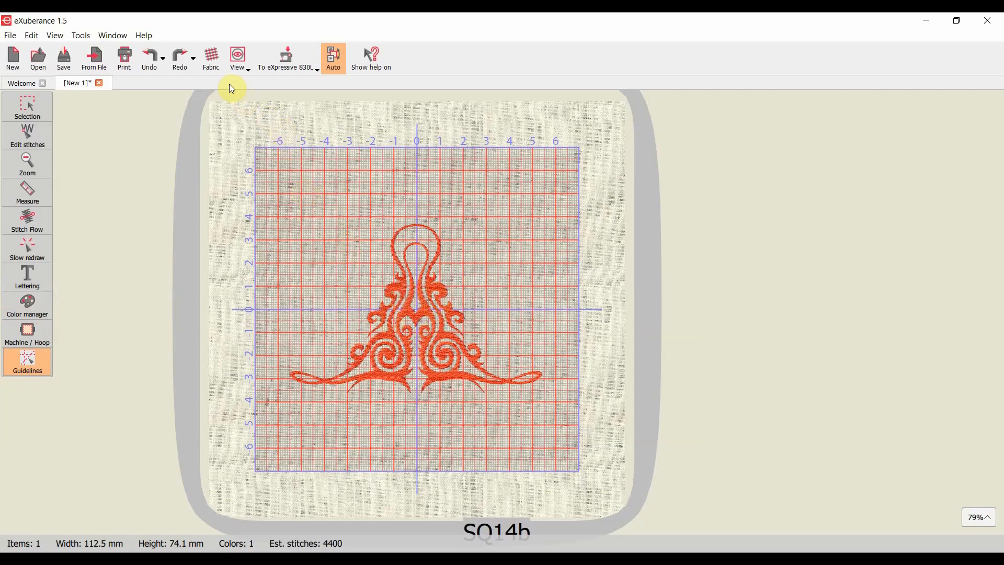
- Set the fabric's embroidery category to Light
click(213, 61)
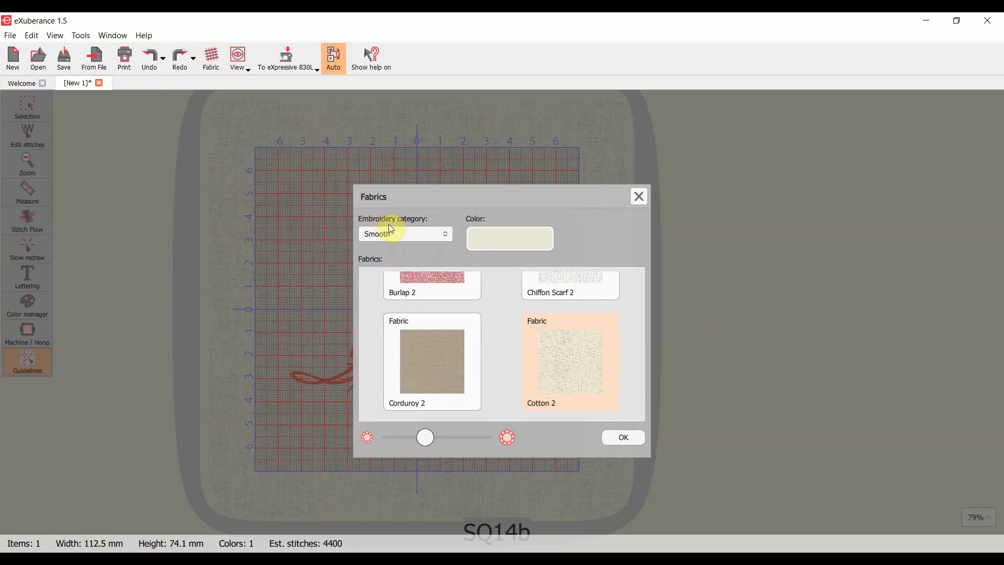
click(397, 235)
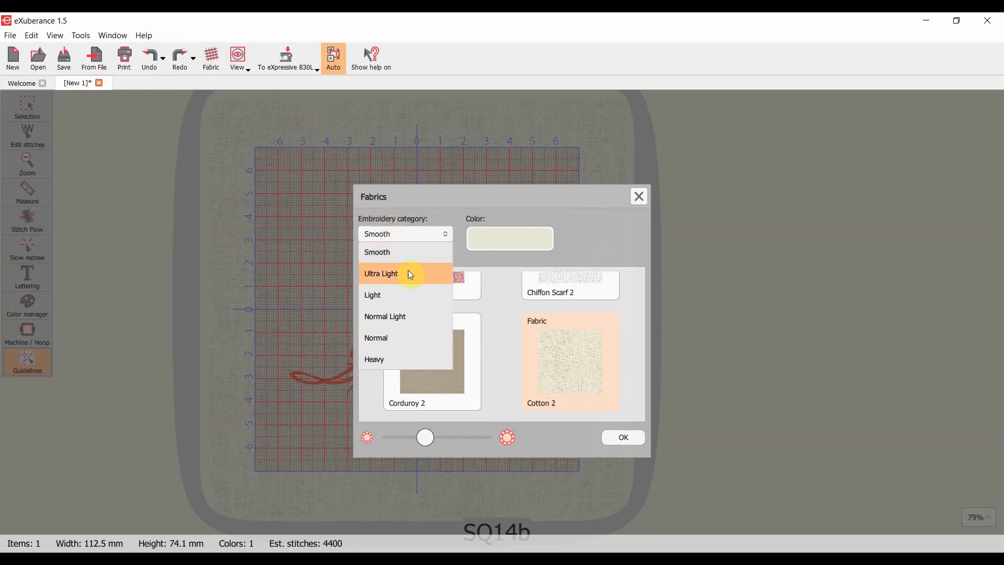
click(416, 300)
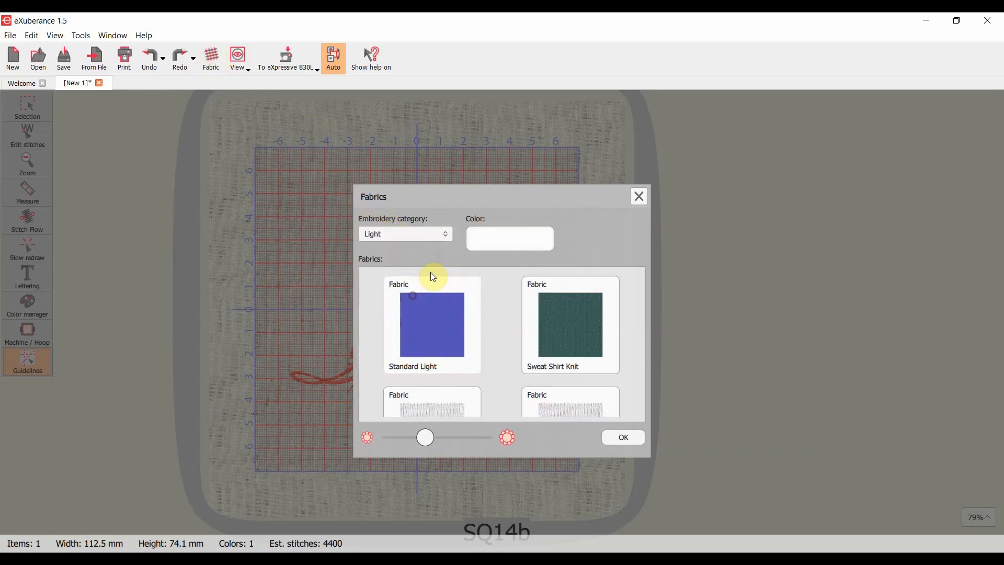
- Try a light blue color on the None Light fabric
click(494, 236)
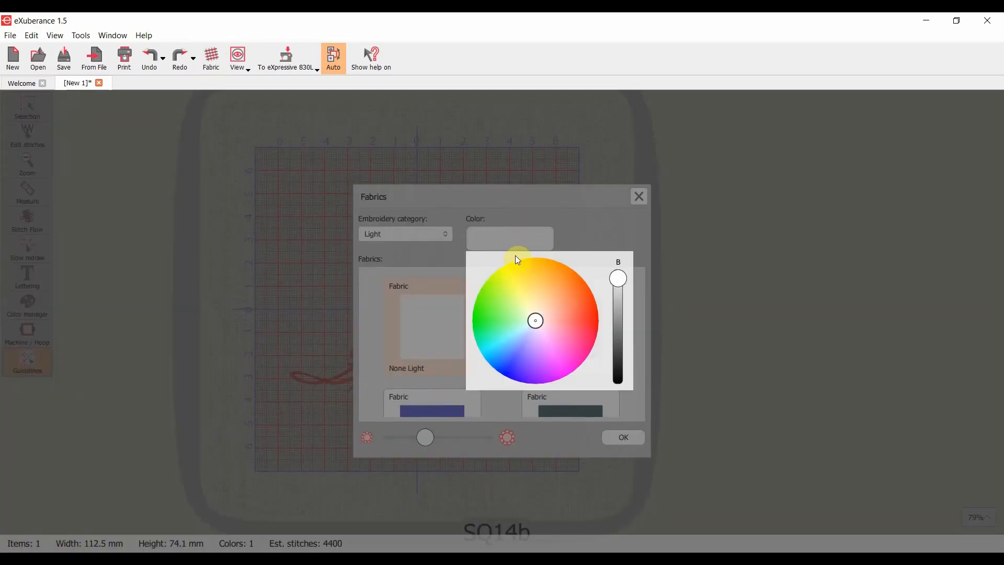
drag(535, 318, 506, 351)
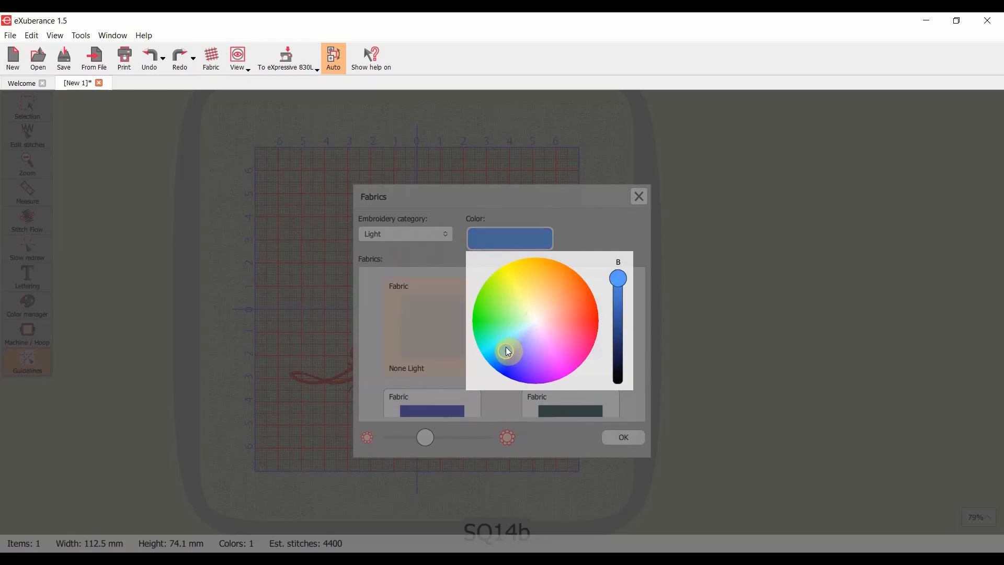
click(603, 234)
- Choose Wool Crepe from the Light category as the background fabric
scroll(620, 314, down, 5)
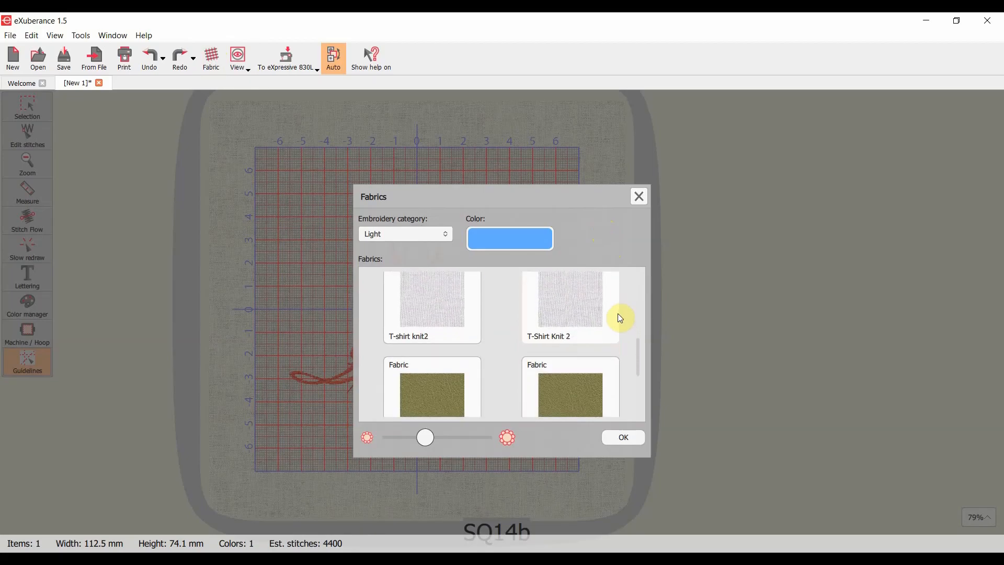
scroll(492, 337, down, 5)
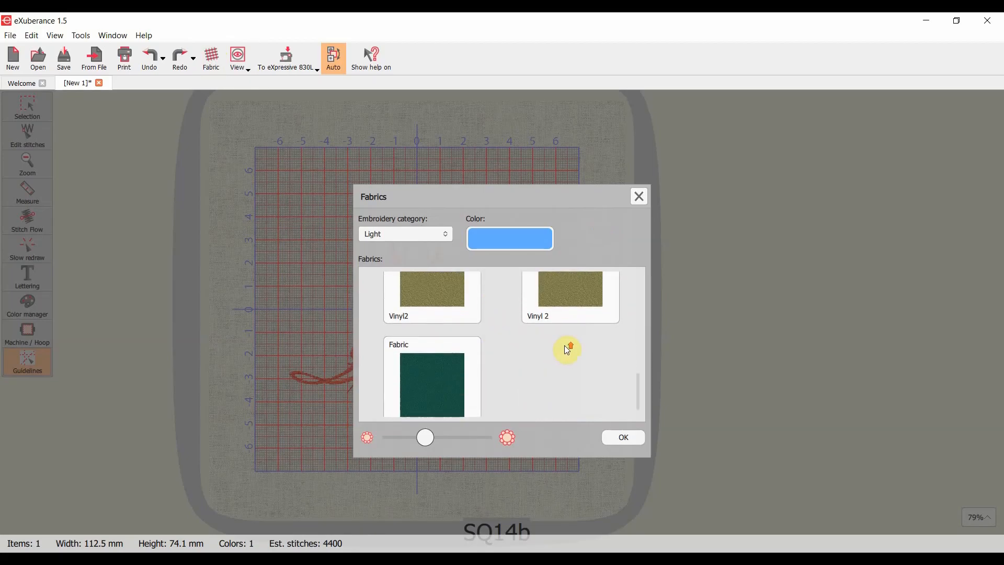
scroll(565, 348, up, 3)
scroll(565, 348, down, 4)
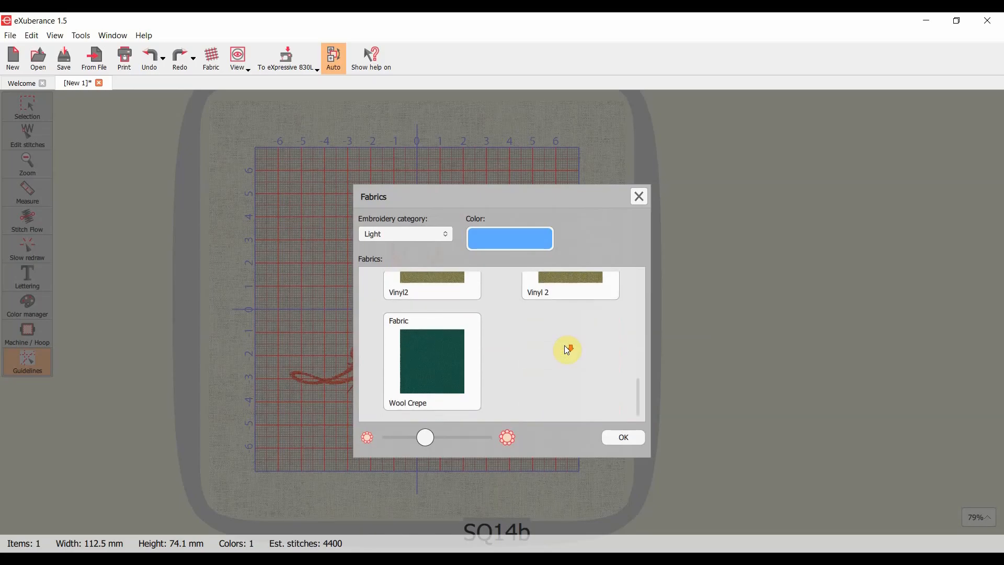
click(445, 363)
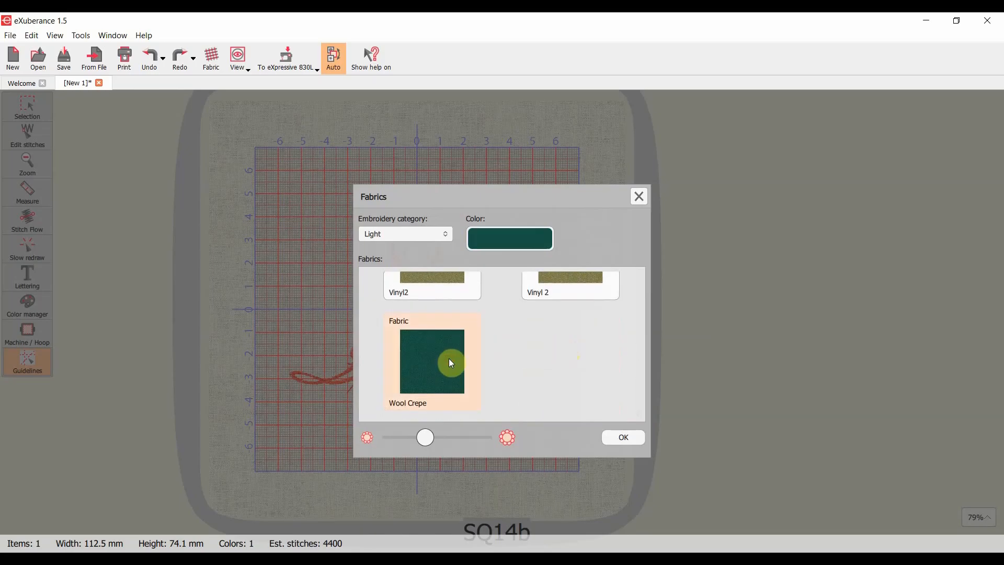
- Brighten the Wool Crepe fabric, change its color to sky blue, and apply the fabric settings
click(511, 242)
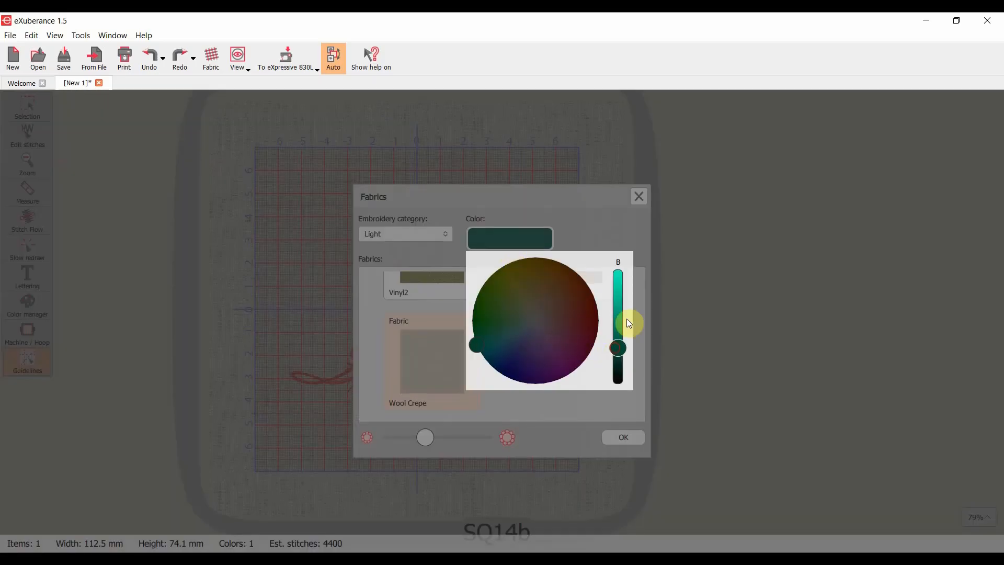
drag(618, 352, 627, 281)
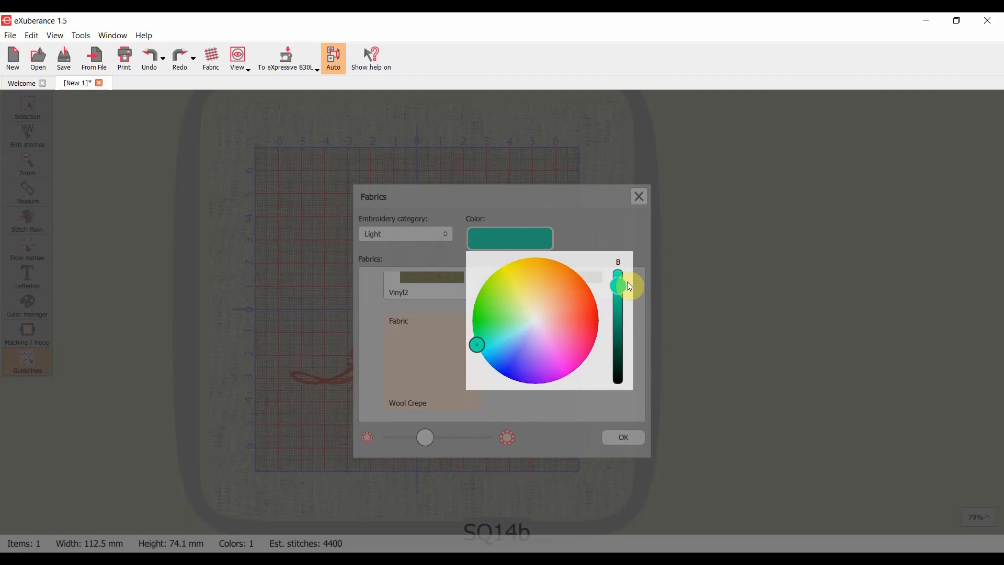
click(504, 343)
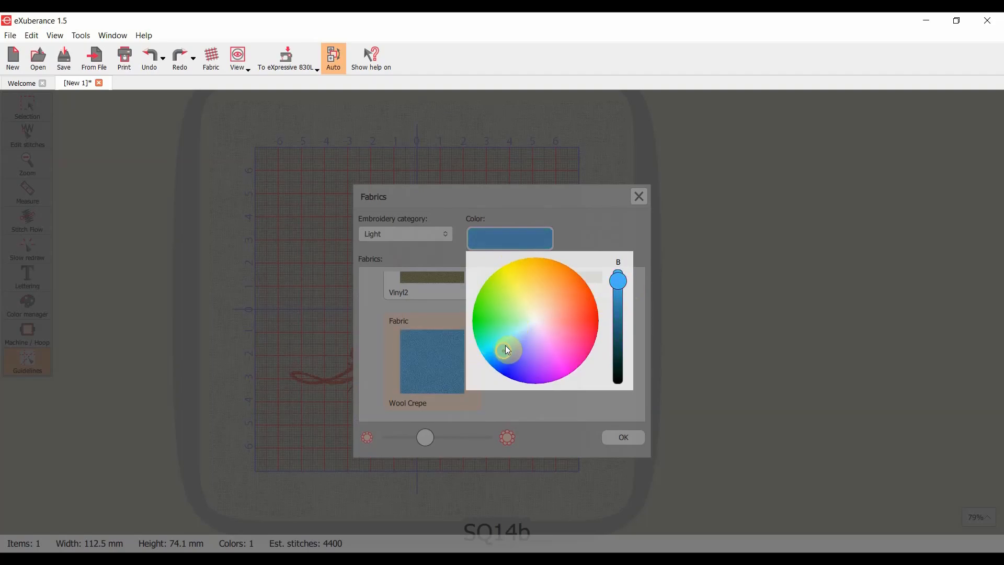
click(622, 438)
click(626, 438)
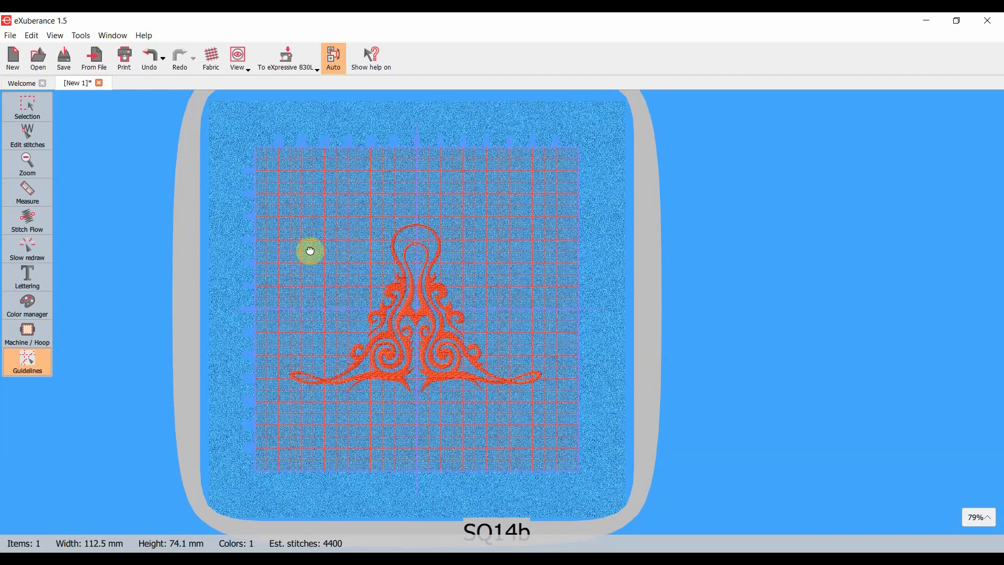
- Play the Slow redraw simulation of the ornament on the blue fabric and advance it to the last stitch
click(27, 246)
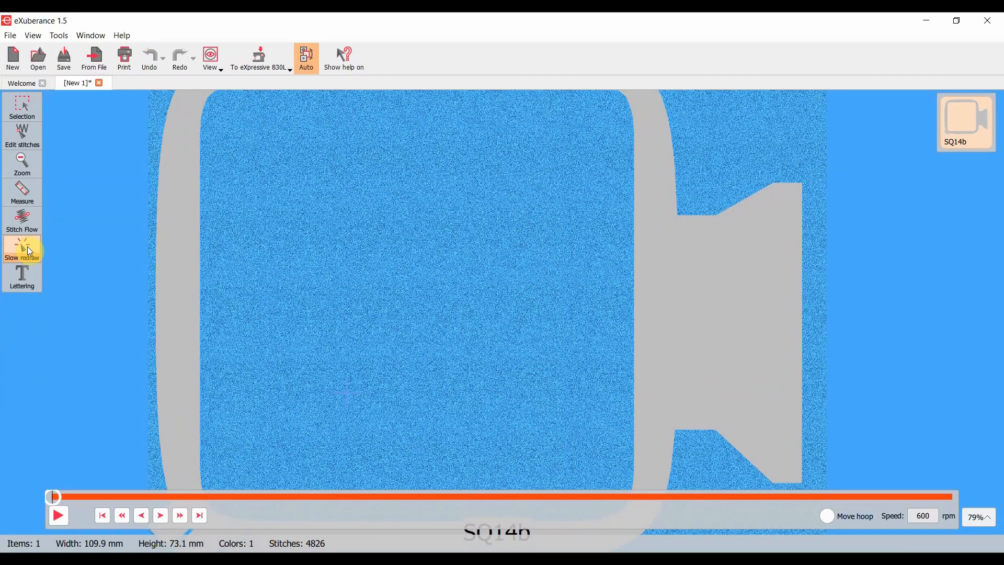
click(59, 517)
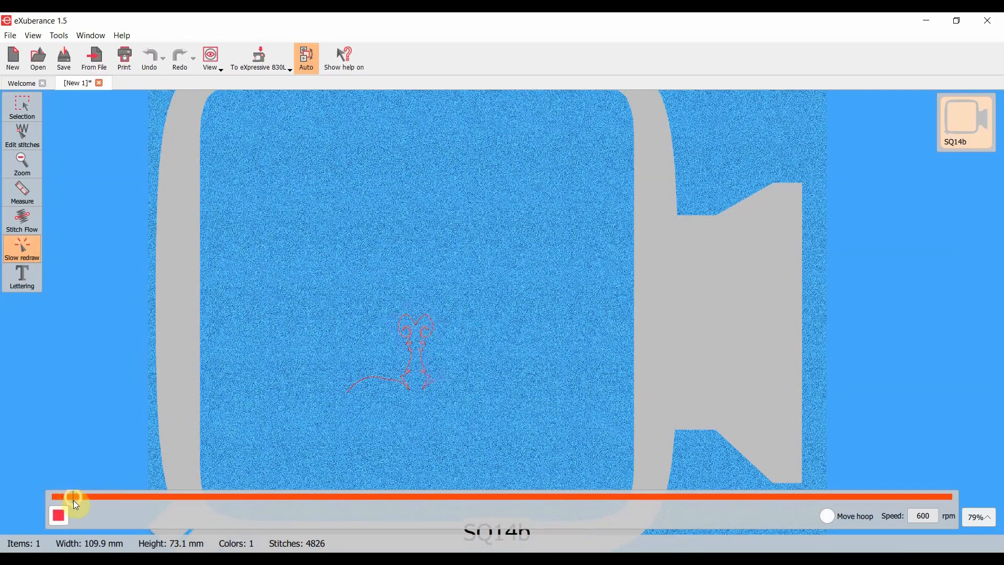
drag(82, 501, 965, 496)
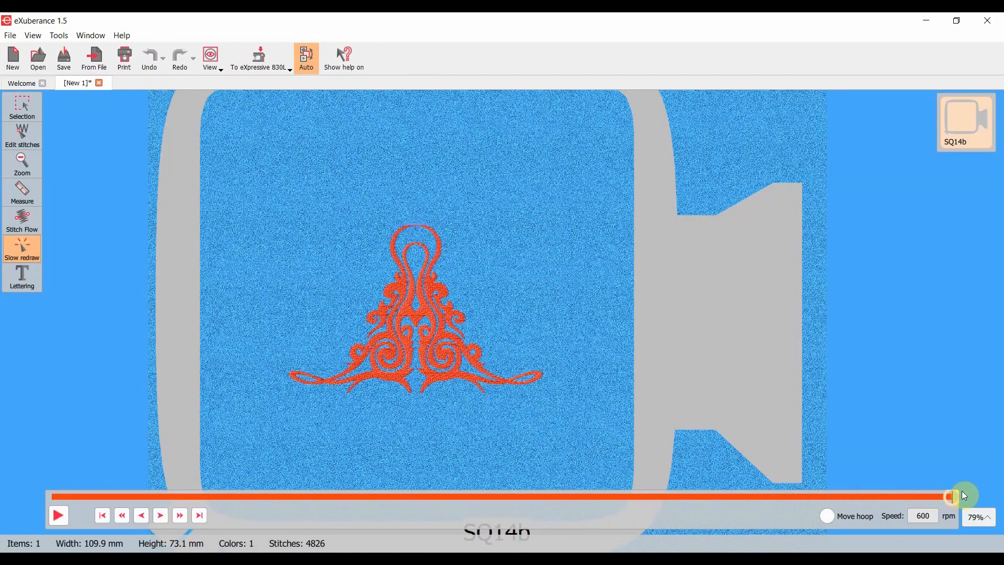